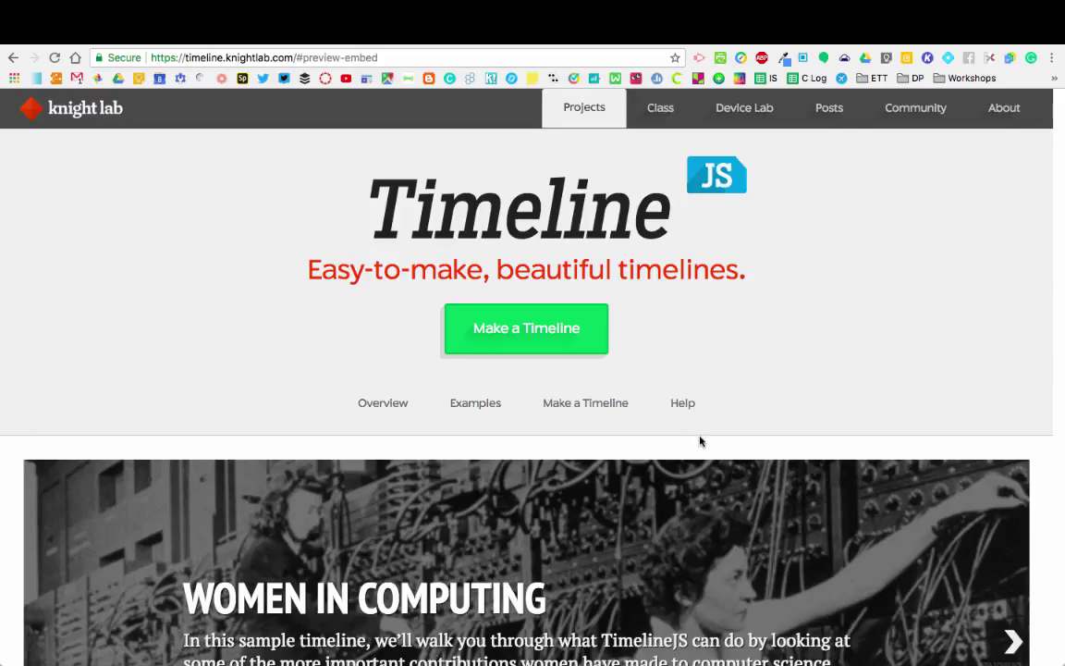
# - Preview the sample timeline on the TimelineJS home page and open the Make a Timeline instructions
pyautogui.scroll(-10, 736, 465)
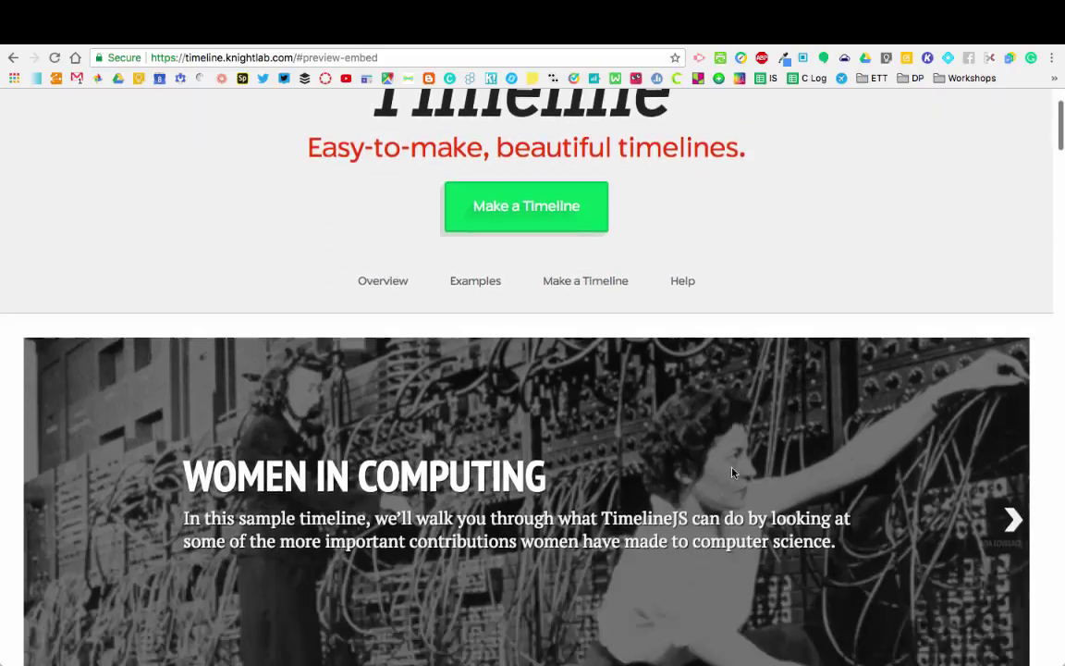
pyautogui.scroll(5, 730, 471)
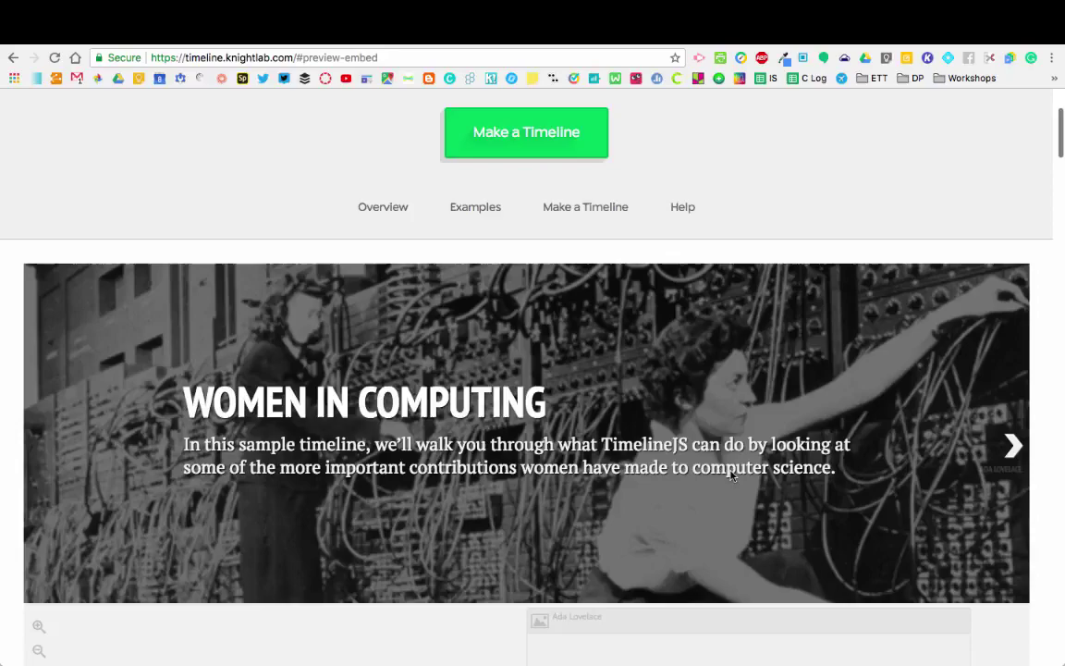
pyautogui.scroll(-18, 730, 473)
pyautogui.scroll(15, 721, 472)
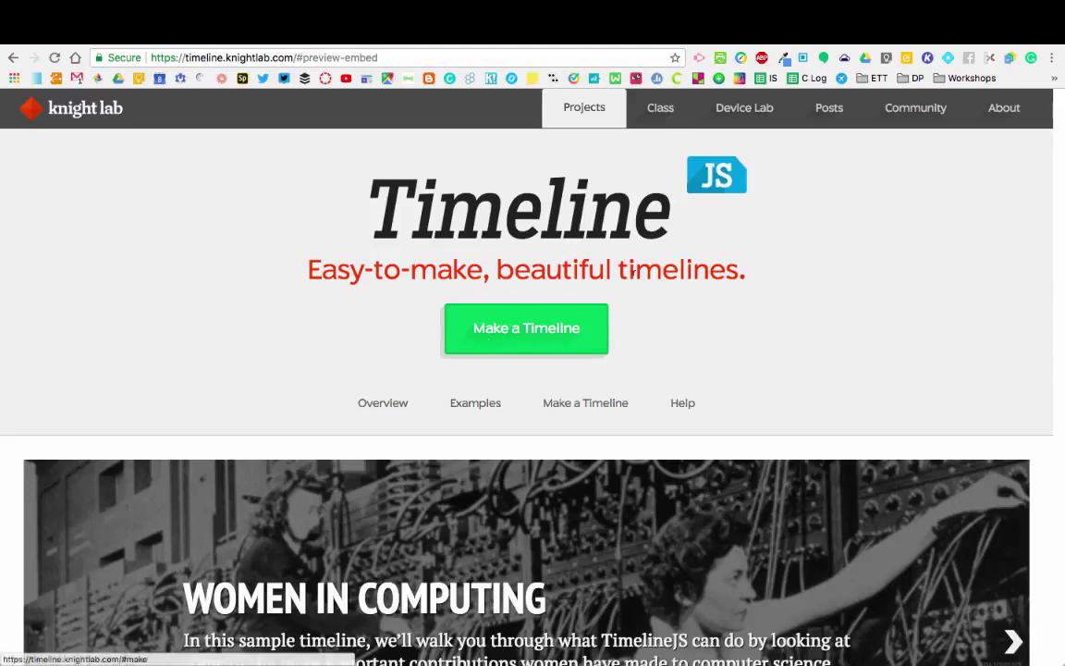
pyautogui.click(532, 333)
pyautogui.scroll(1, 533, 335)
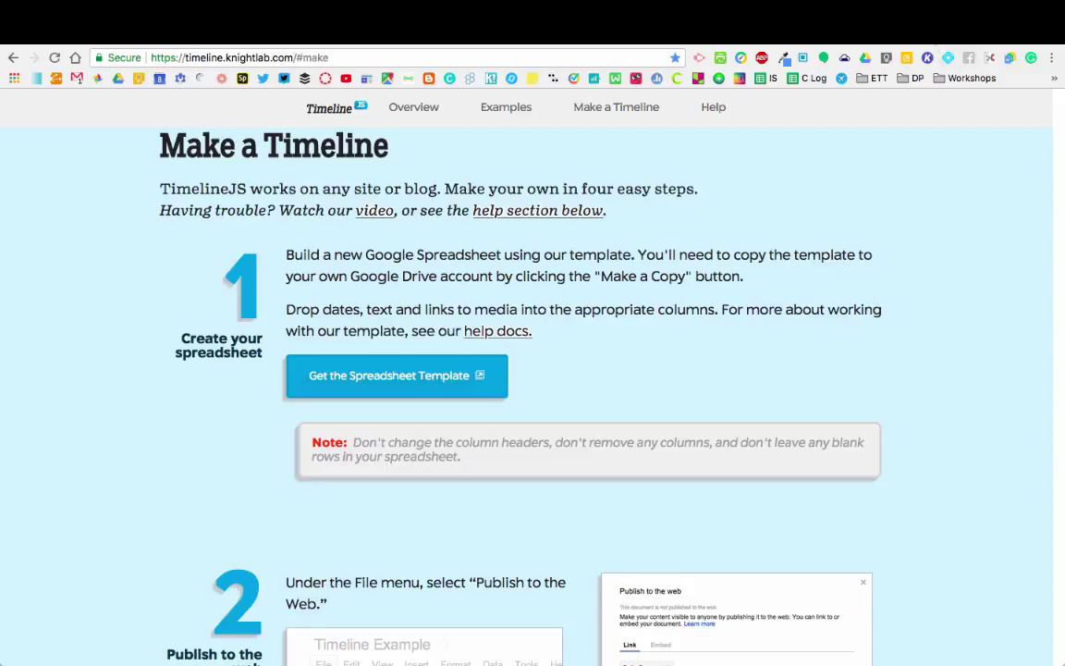
# - Switch to the April Workshop Timeline spreadsheet and examine the title row's date and headline cells
pyautogui.click(915, 35)
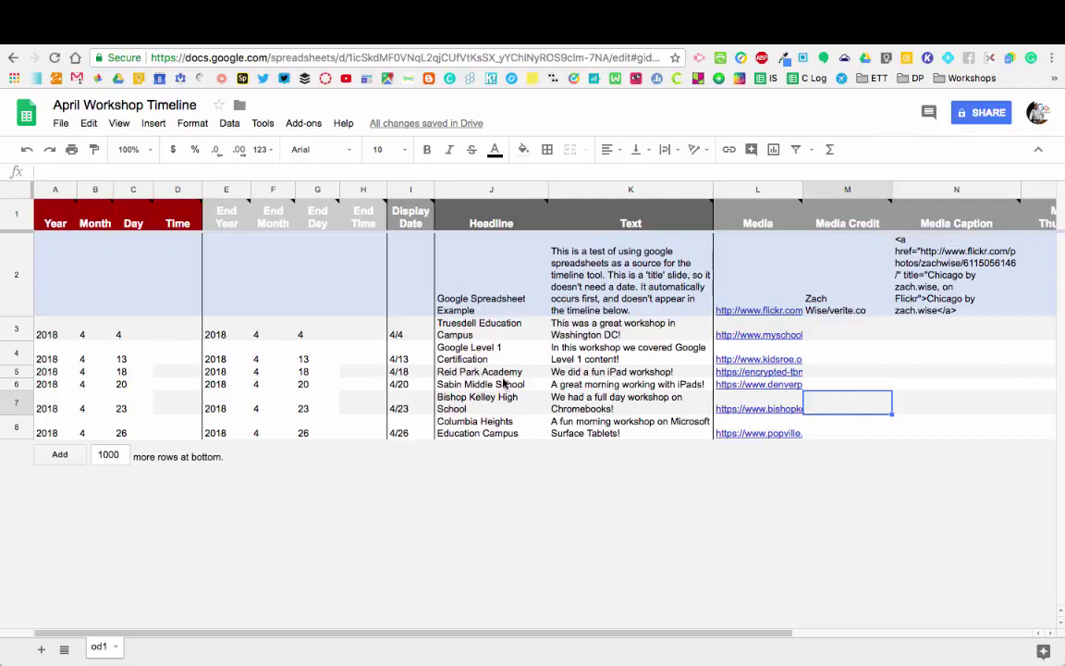
pyautogui.click(141, 285)
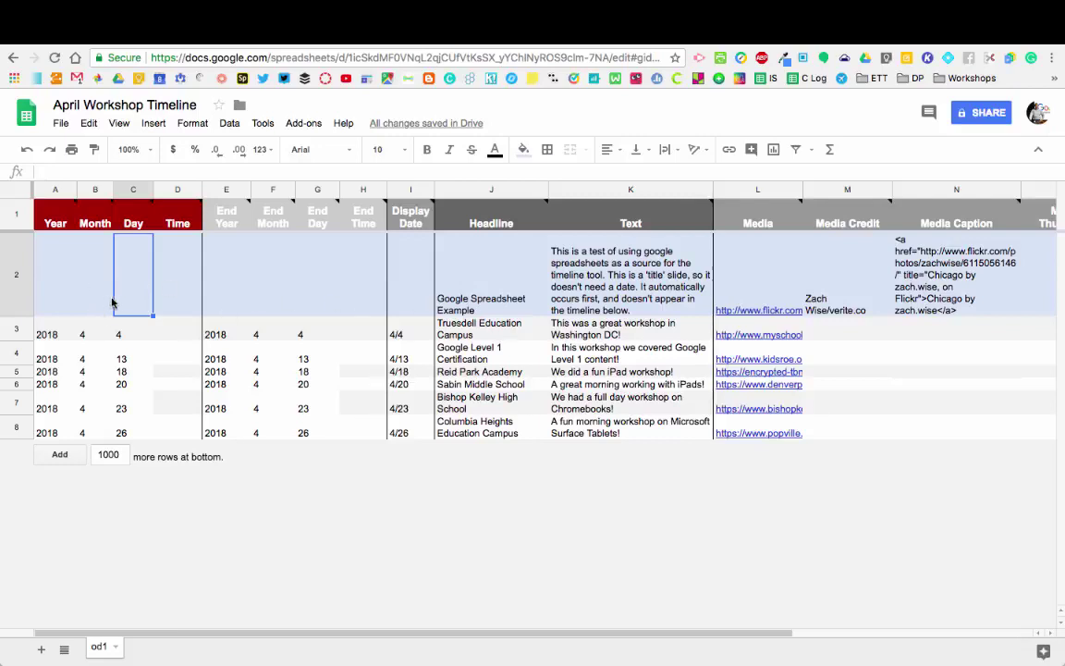
pyautogui.click(443, 272)
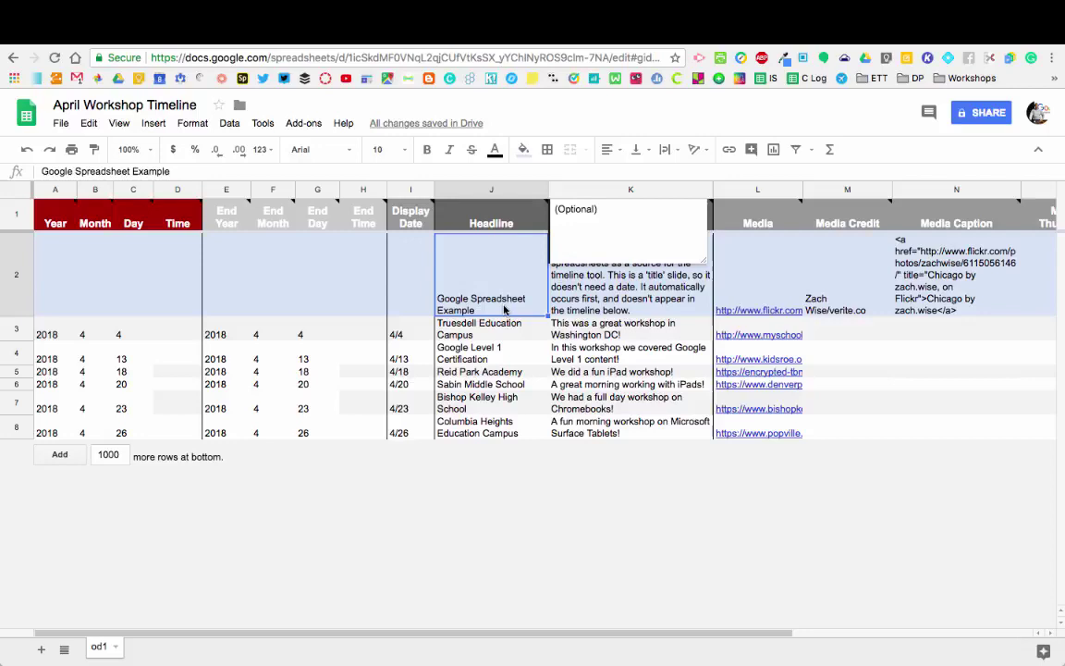
# - Review the workshop entries in the Headline column and the Truesdell Education Campus description text
pyautogui.click(511, 336)
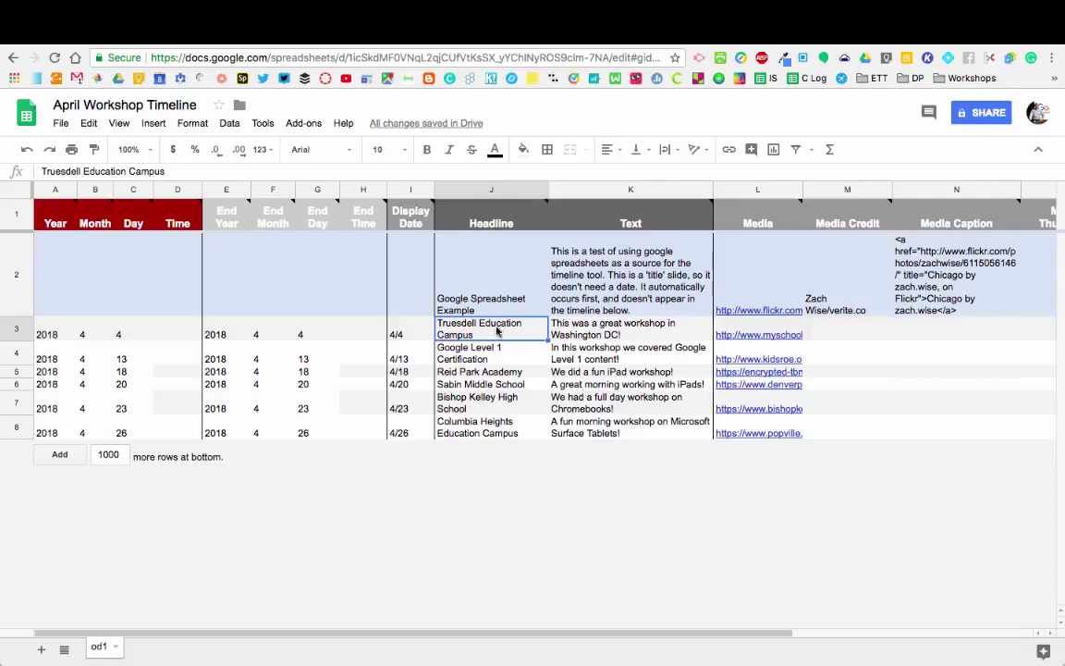
pyautogui.click(497, 355)
pyautogui.press('Down')
pyautogui.press('Down')
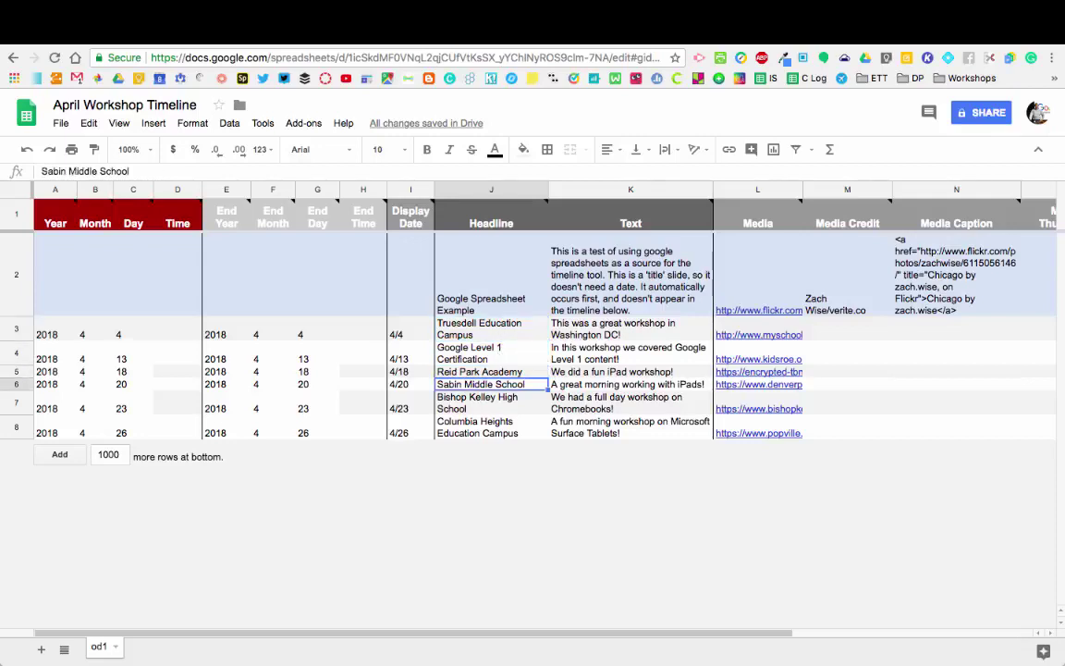
pyautogui.press('Down')
pyautogui.press('Down')
pyautogui.press('Up')
pyautogui.press('Up')
pyautogui.press('Up')
pyautogui.press('Up')
pyautogui.press('Up')
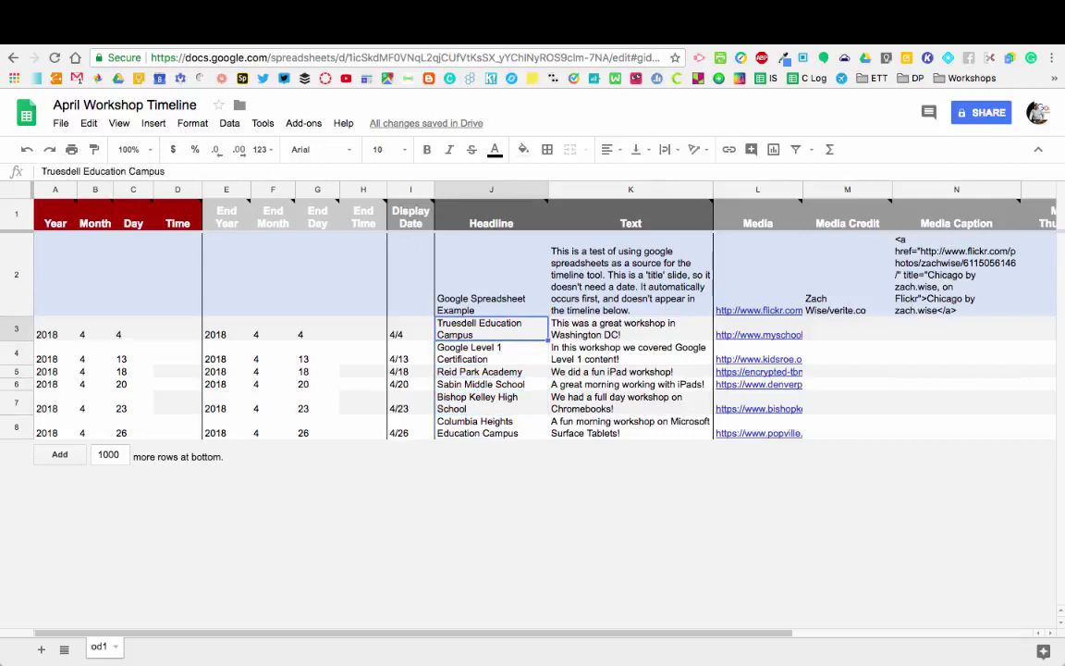
pyautogui.press('Right')
pyautogui.click(491, 328)
pyautogui.click(491, 353)
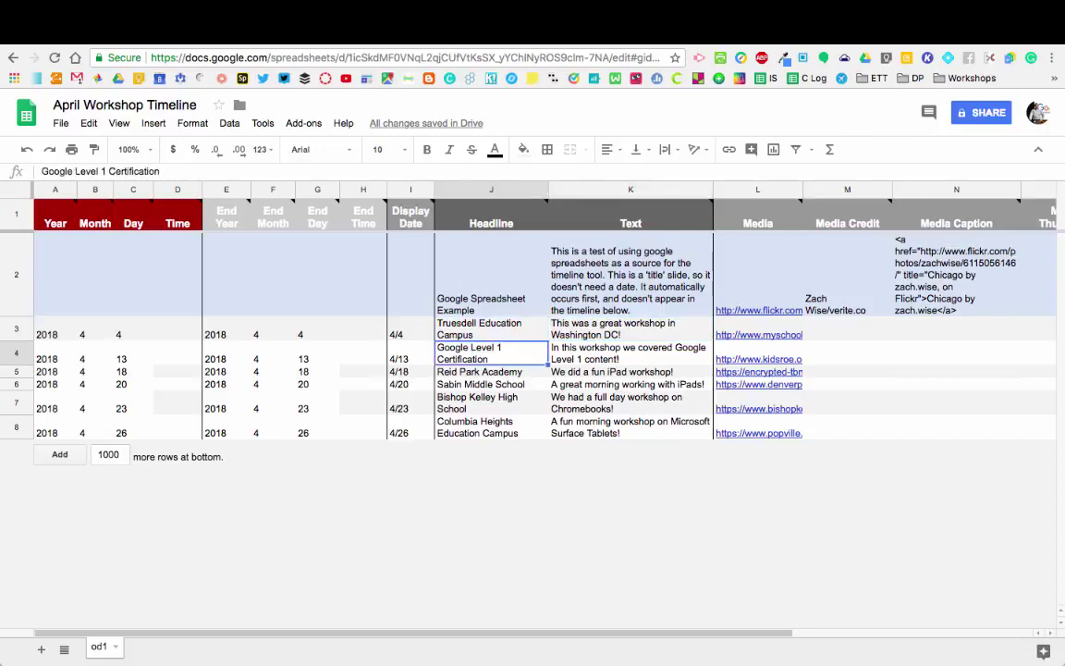
pyautogui.click(491, 328)
pyautogui.click(491, 372)
pyautogui.click(491, 402)
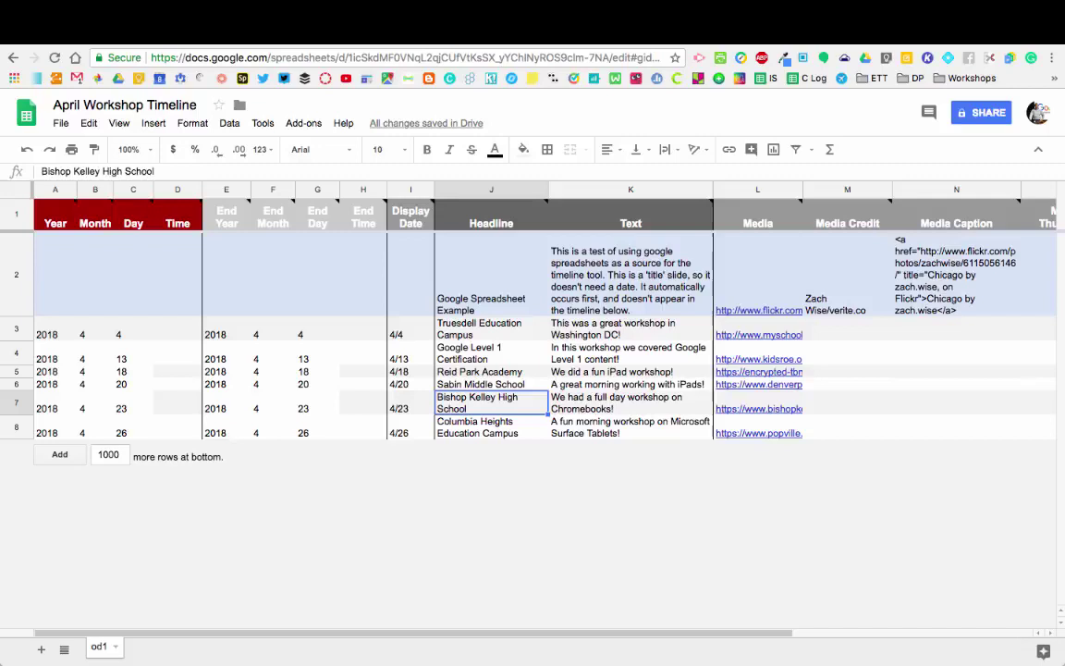
pyautogui.click(491, 384)
pyautogui.click(491, 352)
pyautogui.click(631, 328)
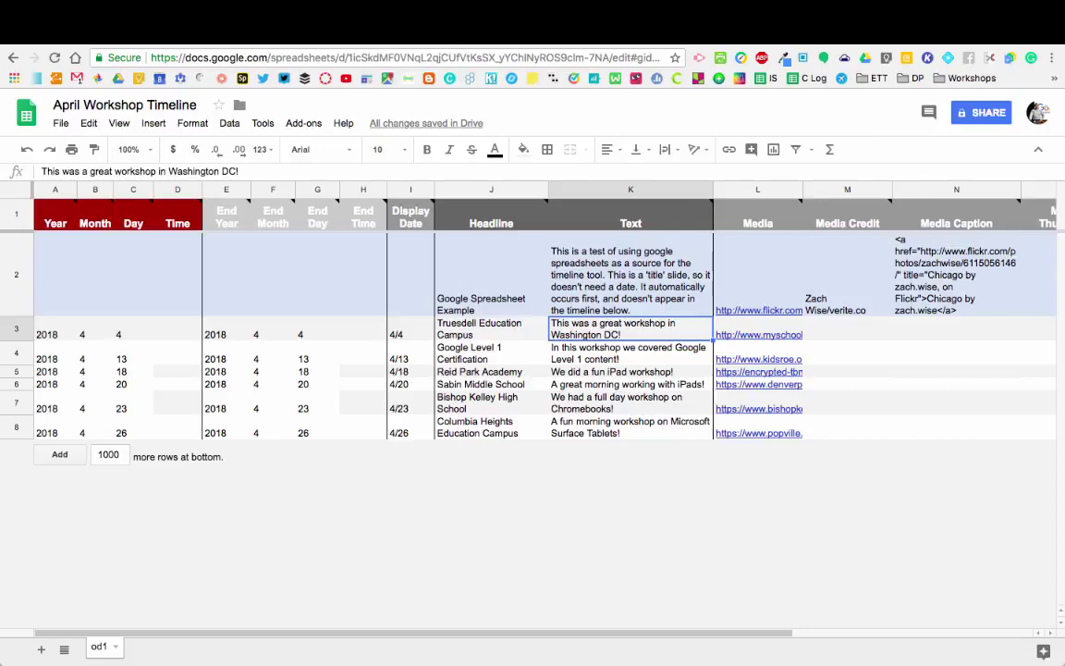
# - Examine the image links in the Media column for the workshop rows
pyautogui.click(758, 333)
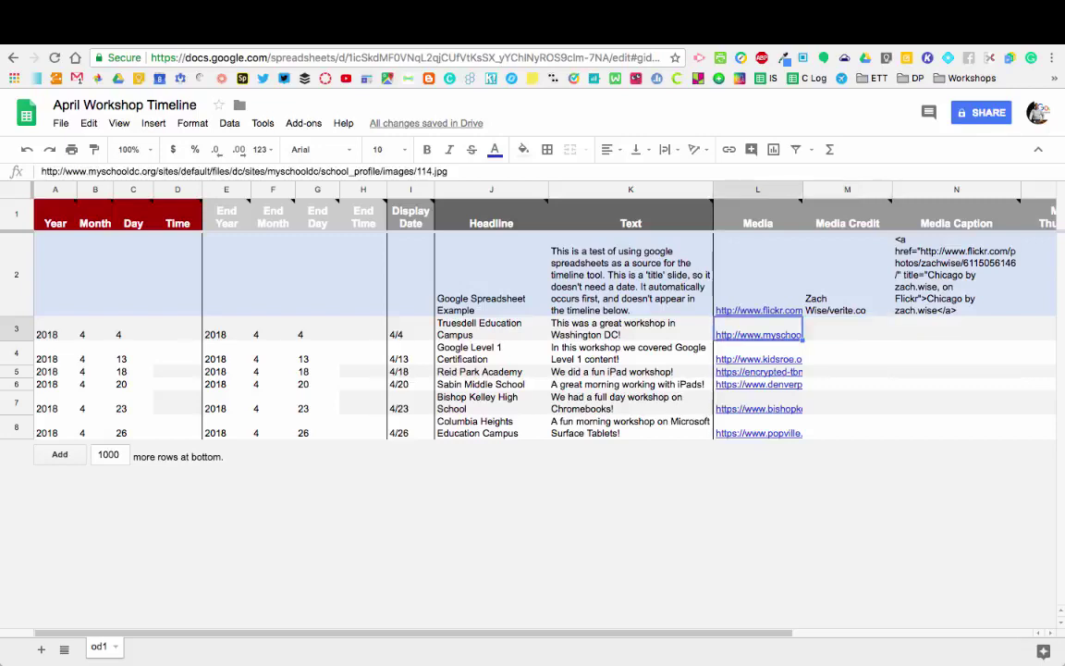
pyautogui.press('Down')
pyautogui.press('Down')
pyautogui.press('Down')
pyautogui.press('Down')
pyautogui.press('Down')
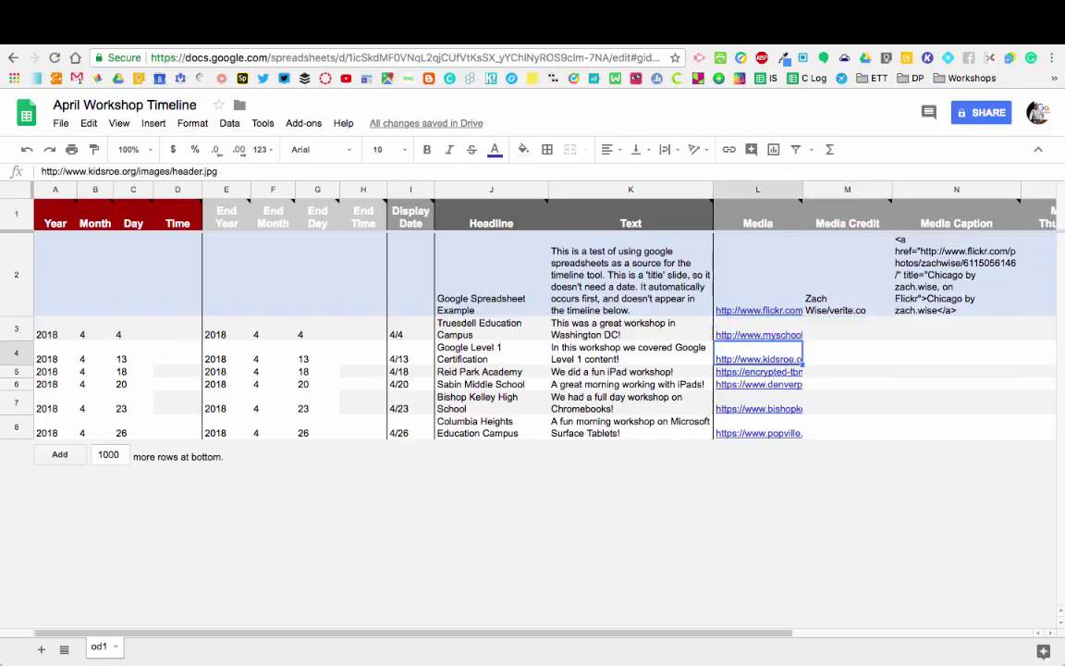
pyautogui.press('Up')
pyautogui.press('Up')
pyautogui.press('Up')
pyautogui.press('Up')
pyautogui.press('Up')
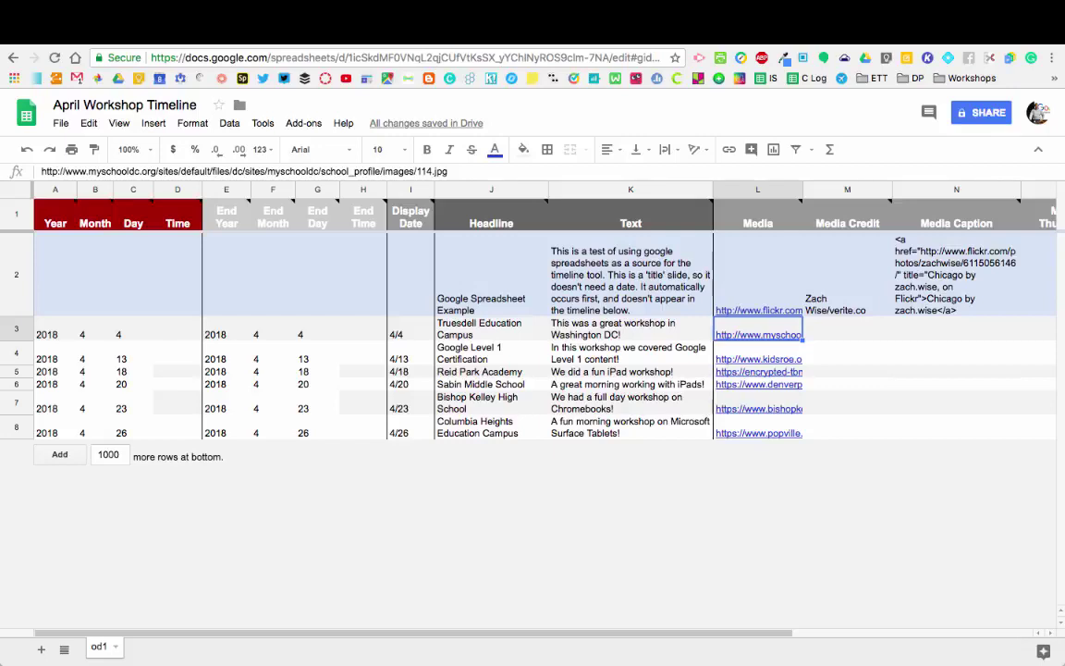
# - Examine the Media Credit and Media Caption cells of the example title row
pyautogui.click(847, 335)
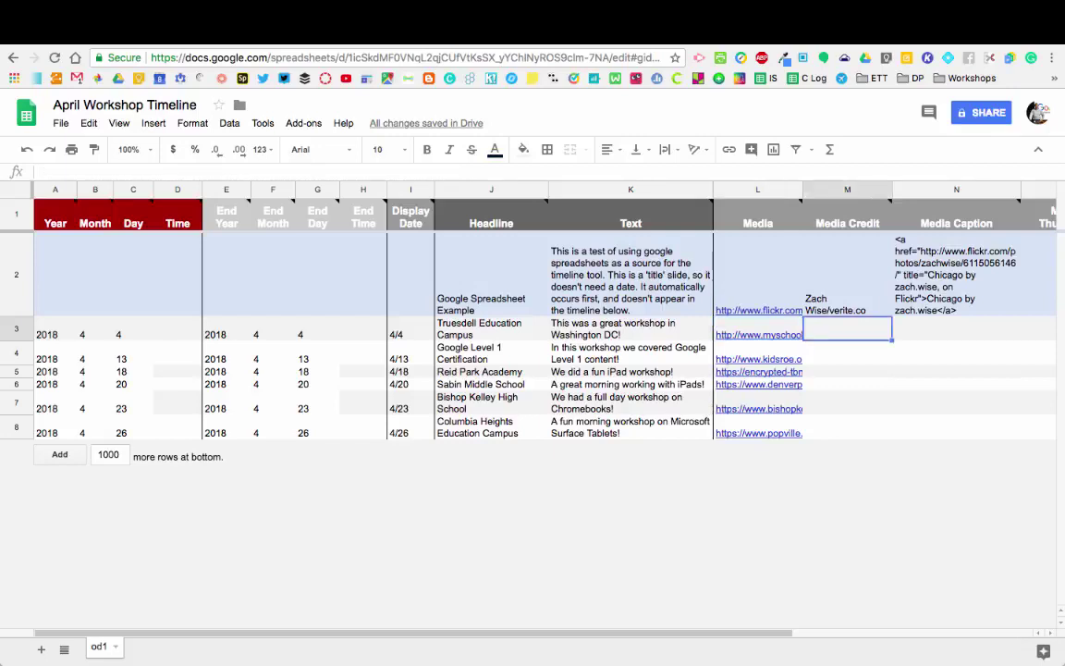
pyautogui.click(847, 274)
pyautogui.click(847, 335)
pyautogui.click(847, 275)
pyautogui.click(956, 274)
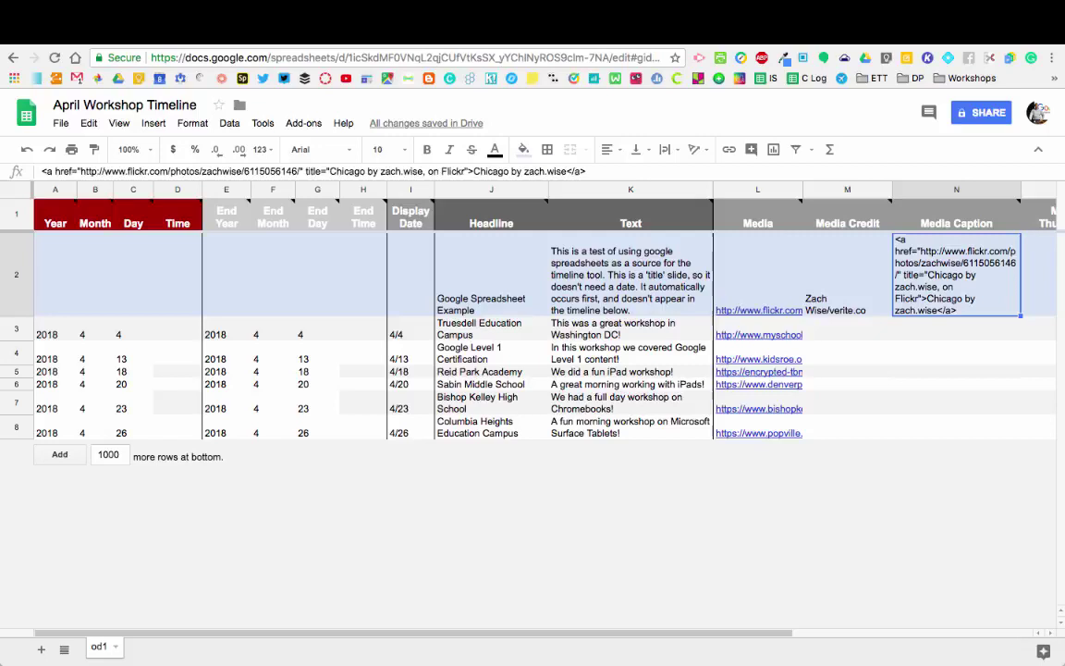
# - Examine the Media Thumbnail, Type and Group columns in the example title row
pyautogui.hscroll(2, 533, 333)
pyautogui.press('Right')
pyautogui.press('Right')
pyautogui.press('Right')
pyautogui.press('Right')
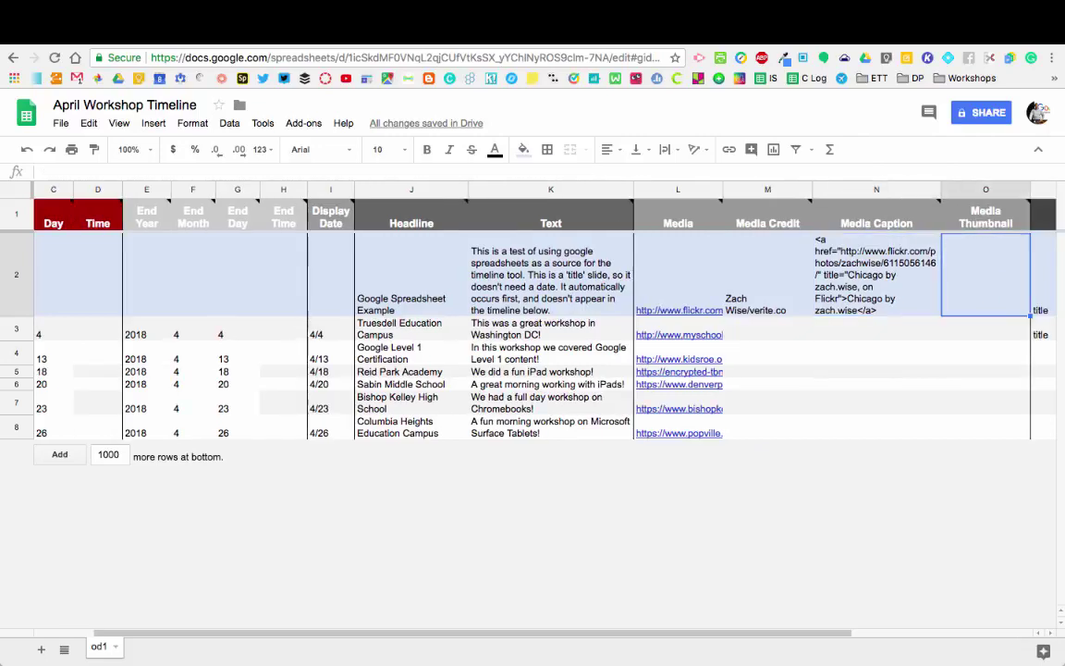
pyautogui.press('Left')
pyautogui.press('Left')
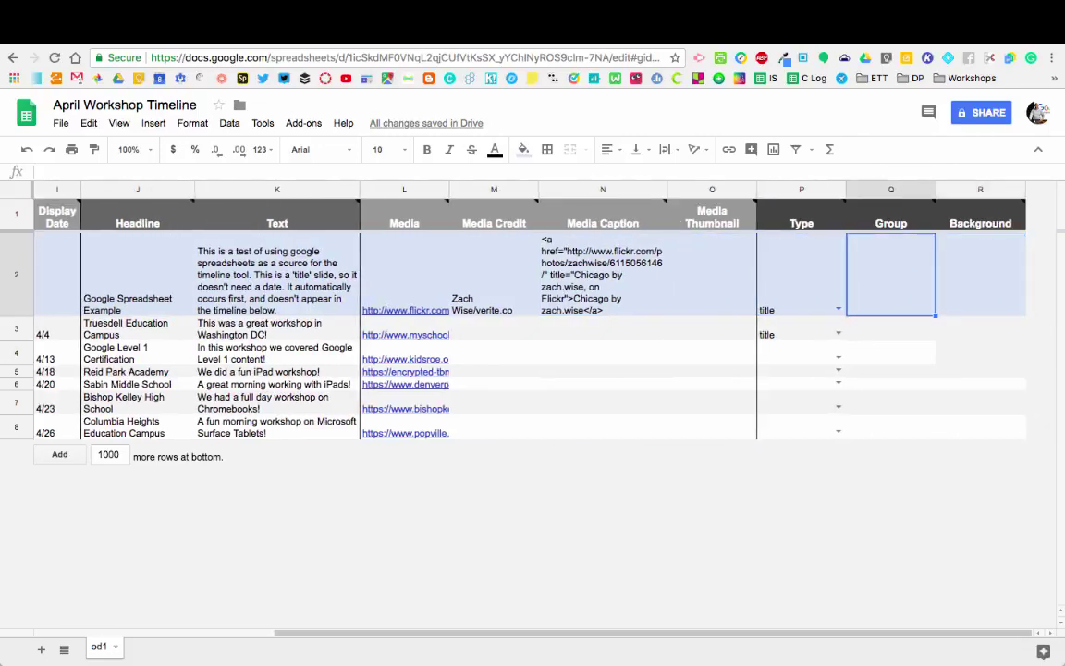
pyautogui.press('Right')
pyautogui.press('Left')
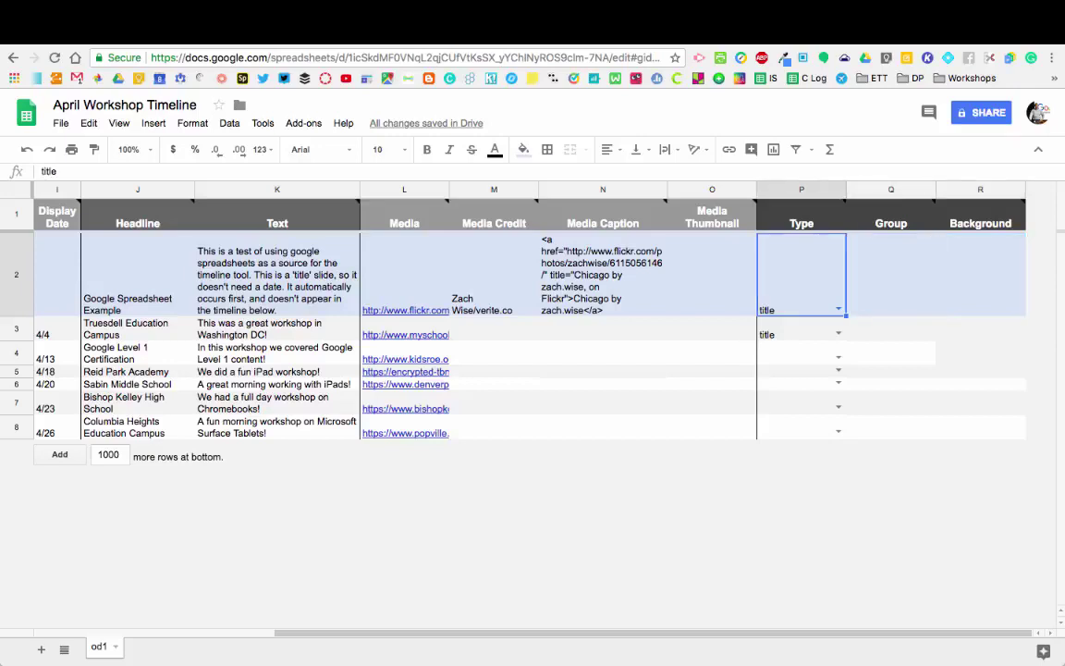
# - Check the available Type options for the Truesdell Education Campus row, along with its Group and Background cells
pyautogui.click(838, 334)
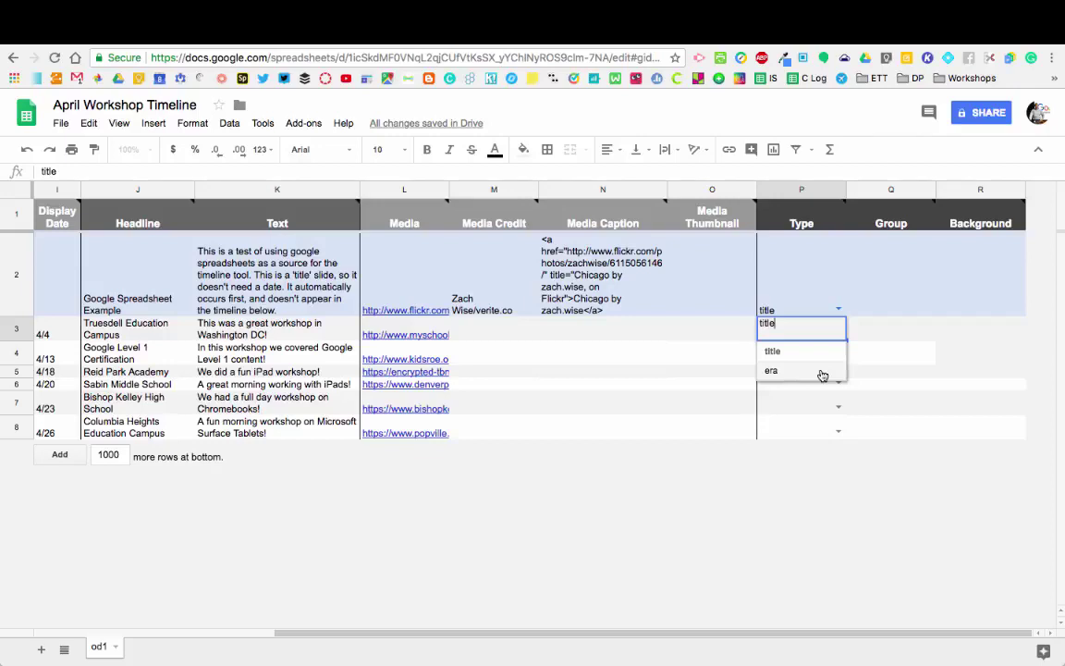
pyautogui.click(883, 334)
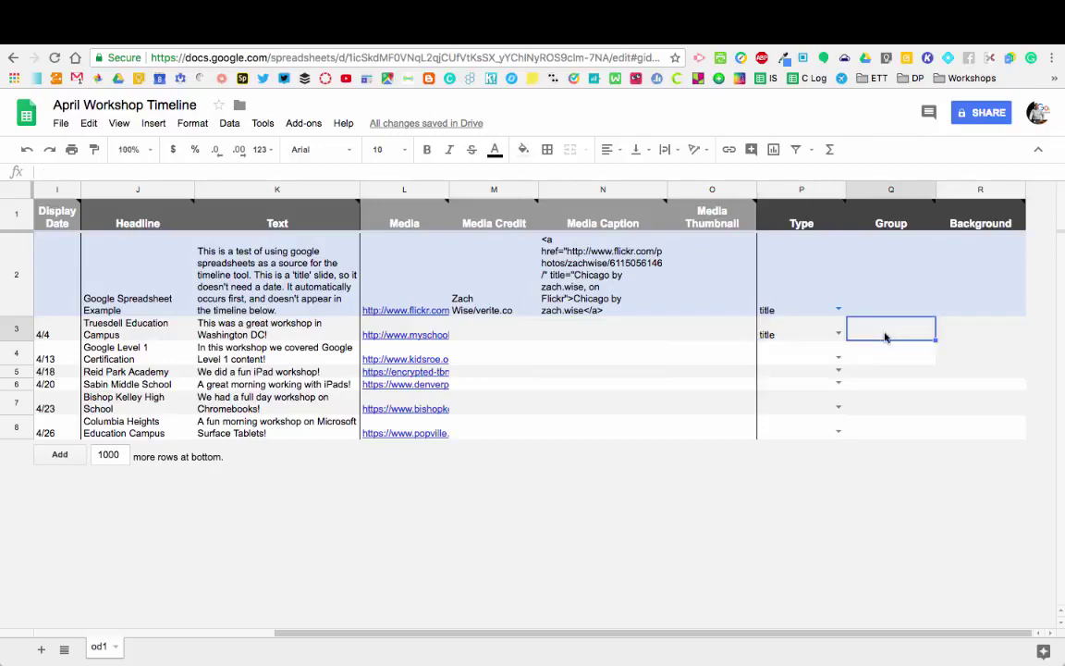
pyautogui.click(986, 348)
pyautogui.click(987, 336)
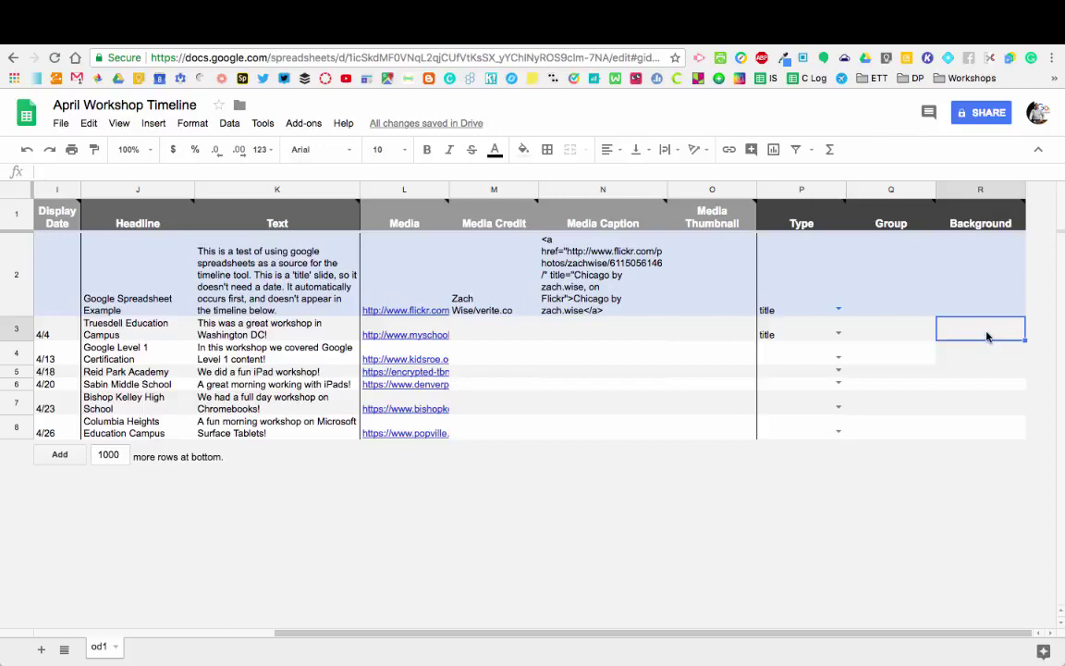
# - Delete the Google Spreadsheet Example title row, row 2, while keeping the column header row
pyautogui.moveTo(767, 637); pyautogui.dragTo(436, 640)
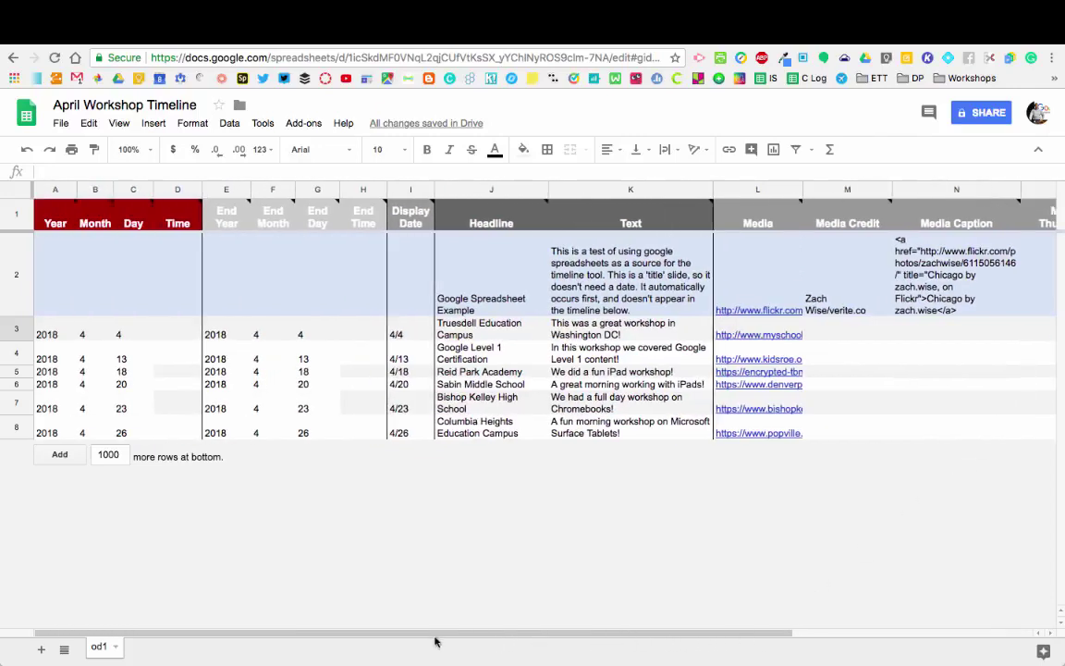
pyautogui.click(18, 270)
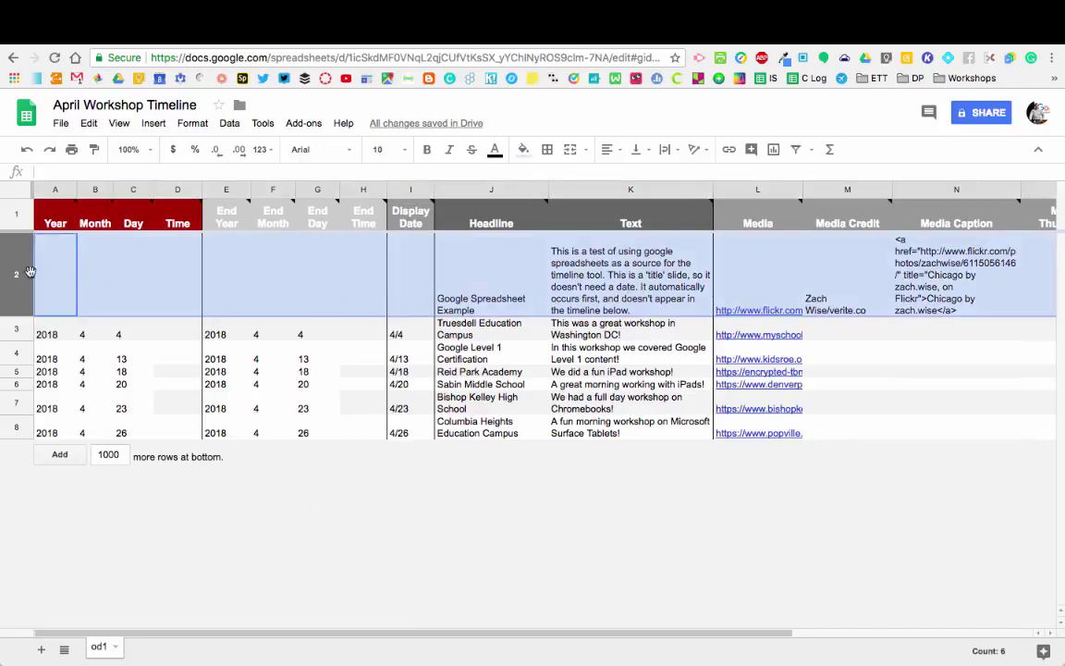
pyautogui.click(16, 209)
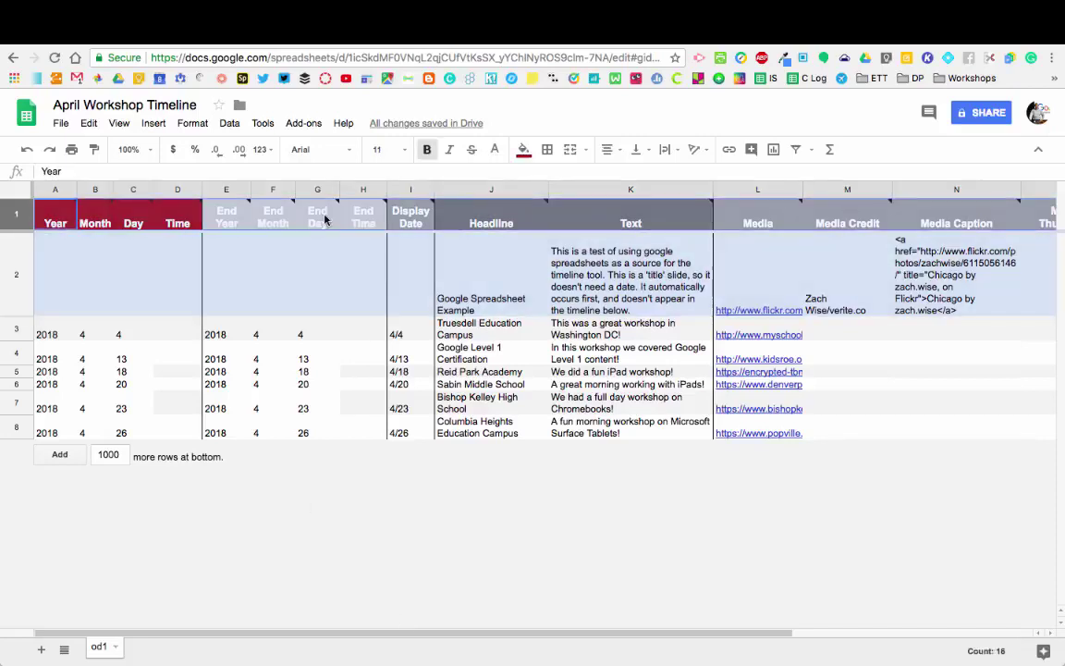
pyautogui.click(14, 279)
pyautogui.rightClick(14, 279)
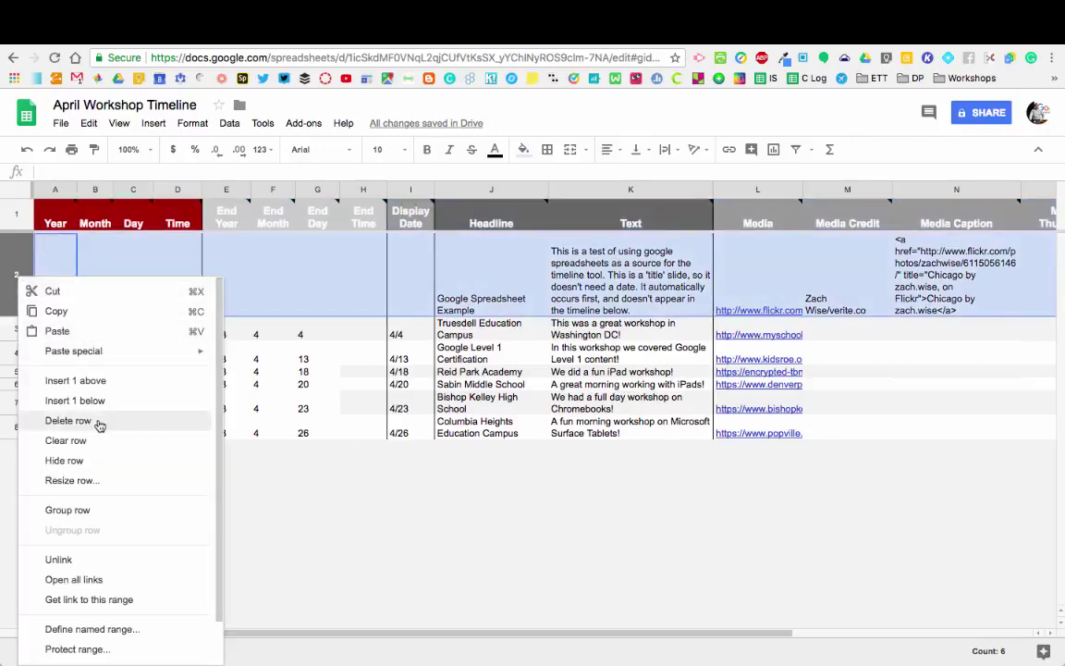
pyautogui.click(69, 420)
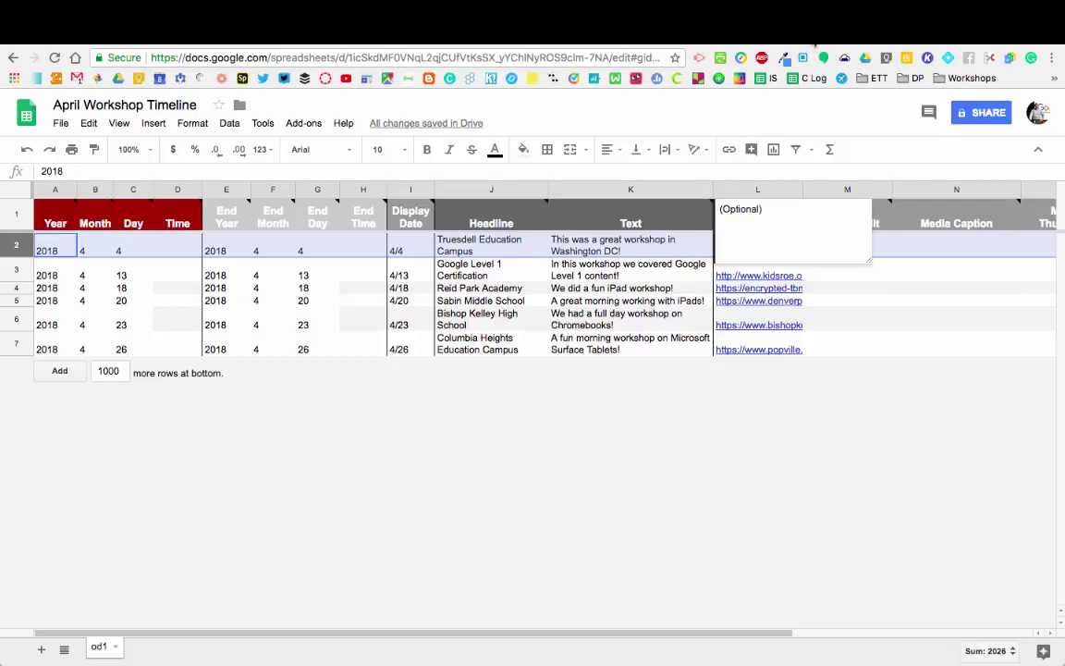
# - Switch back to the TimelineJS page and read the instructions for step 2, Publish to the web
pyautogui.click(814, 41)
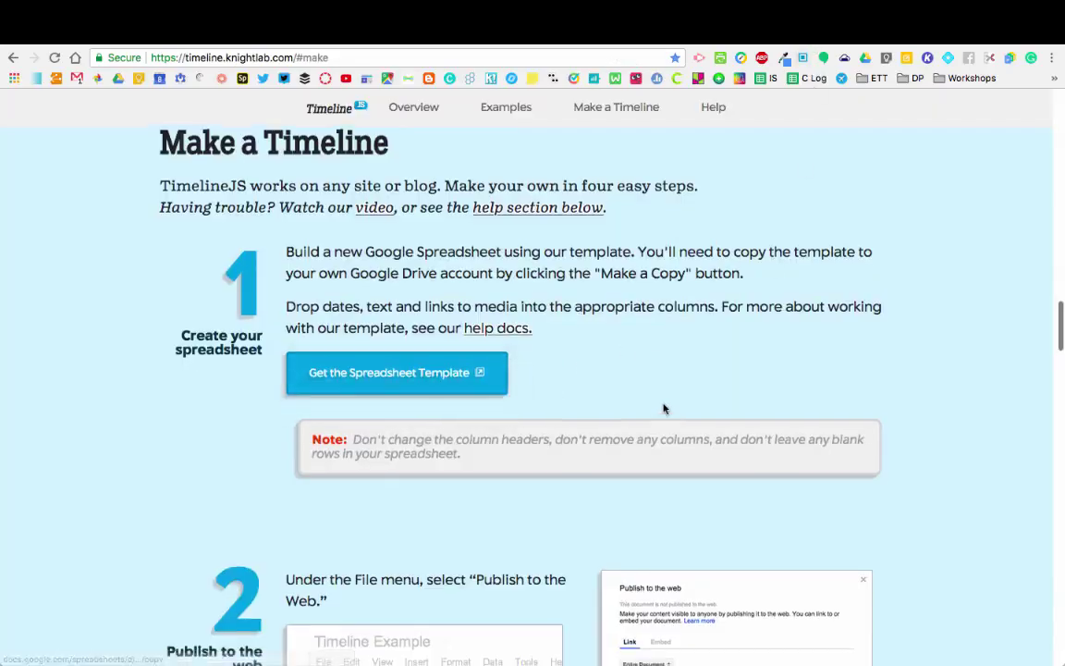
pyautogui.scroll(-5, 663, 408)
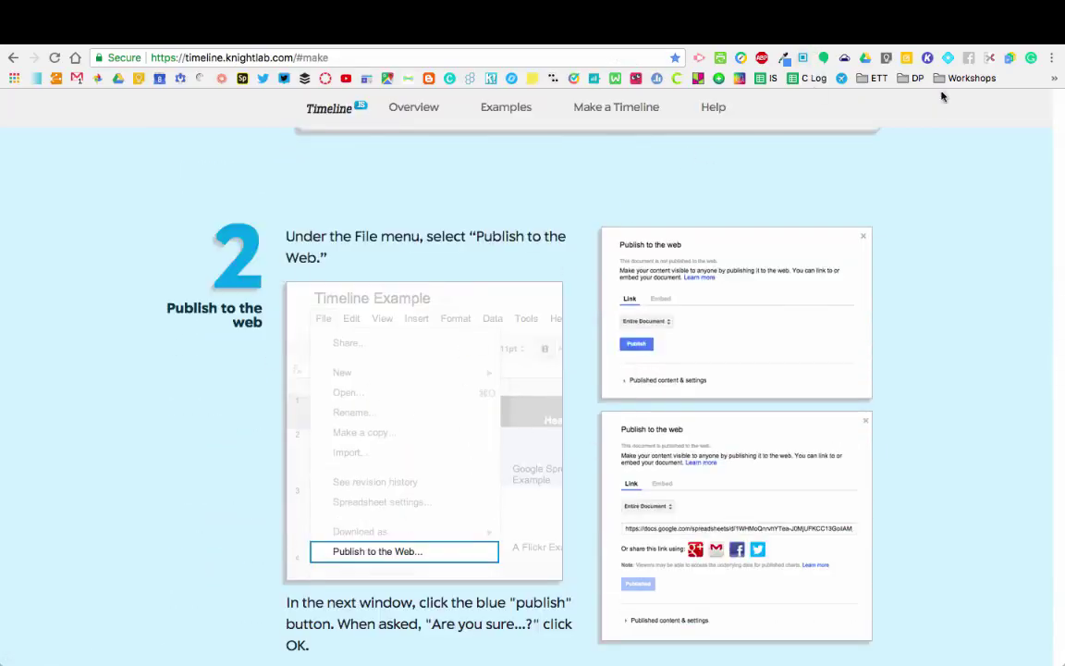
pyautogui.scroll(-1, 721, 400)
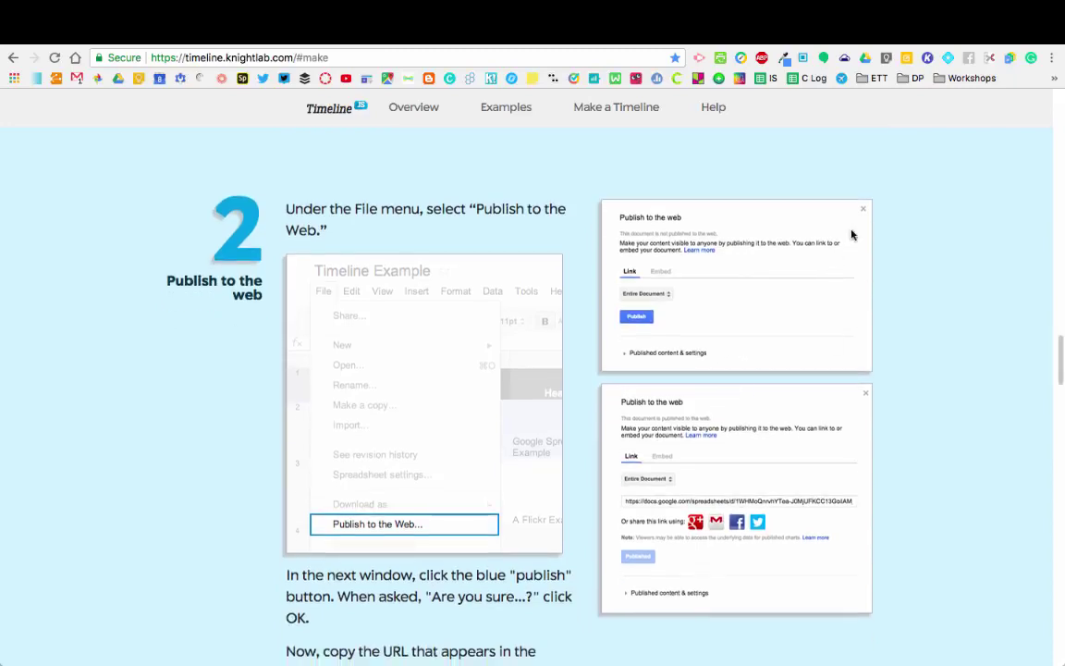
# - Return to the April Workshop Timeline spreadsheet and open its Publish to the web settings
pyautogui.click(830, 40)
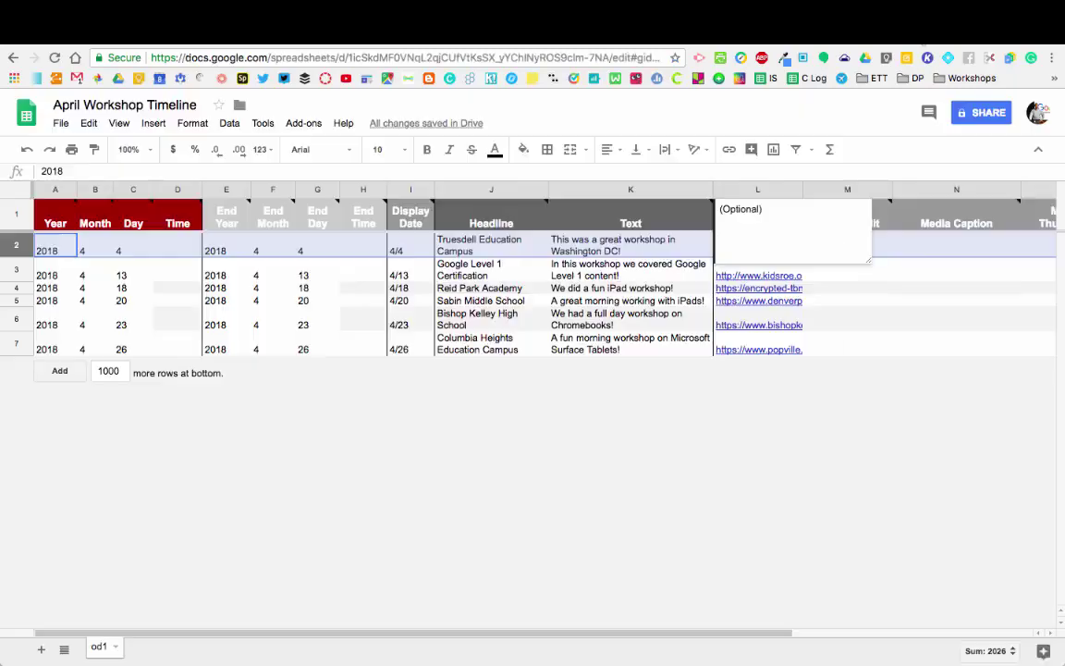
pyautogui.click(57, 123)
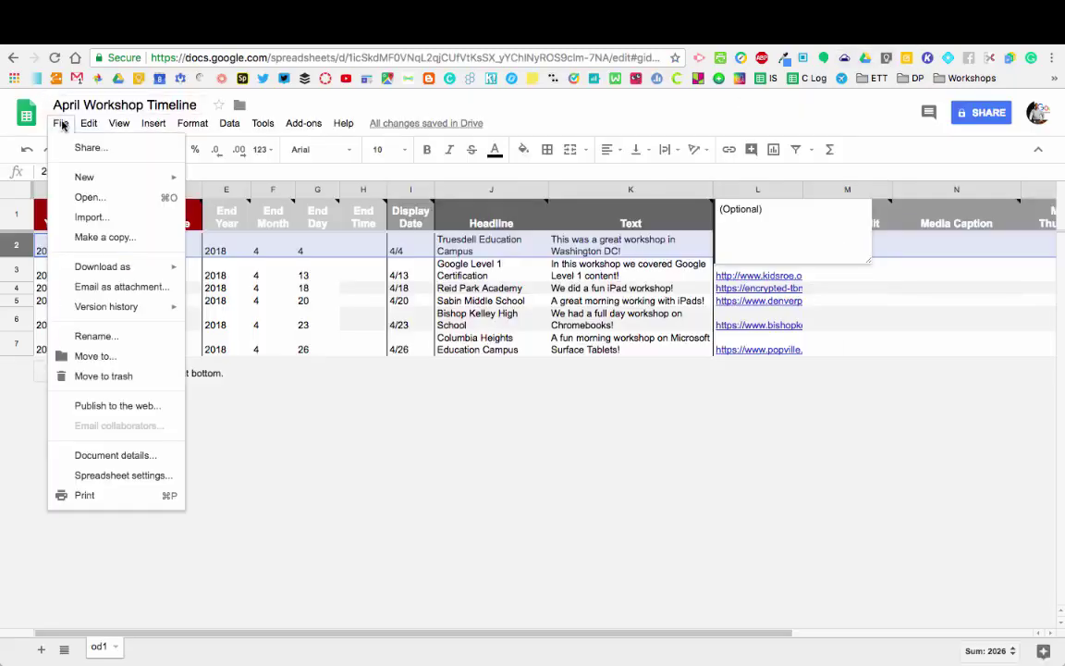
pyautogui.click(99, 408)
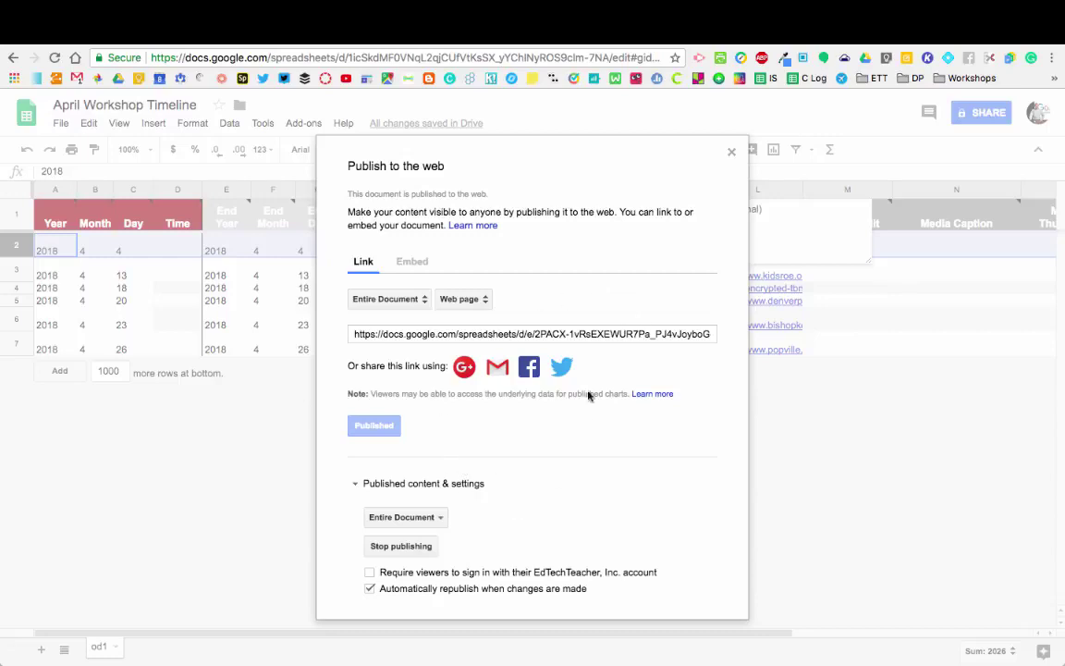
# - Stop publishing the April Workshop Timeline spreadsheet, and publish the entire document to the web again as a web page
pyautogui.click(414, 551)
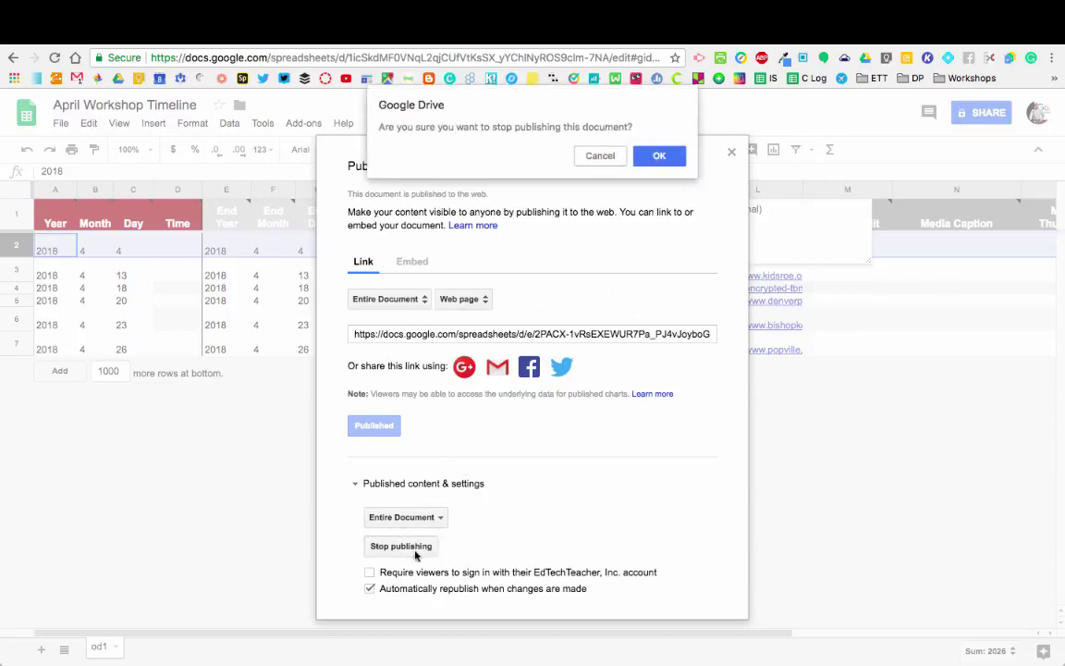
pyautogui.click(659, 158)
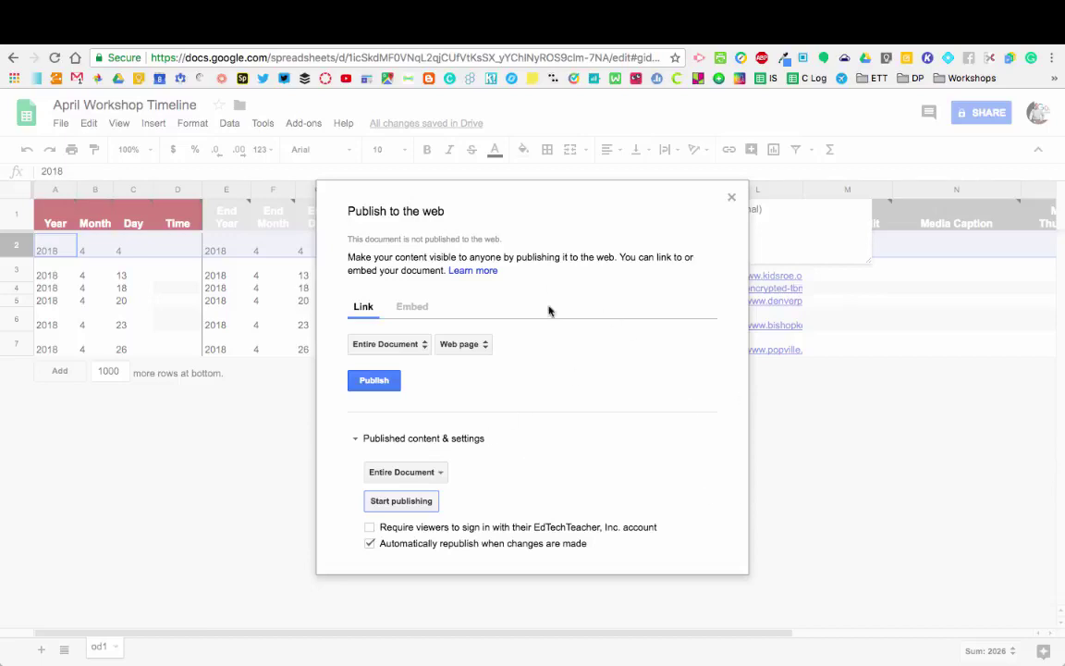
pyautogui.click(390, 381)
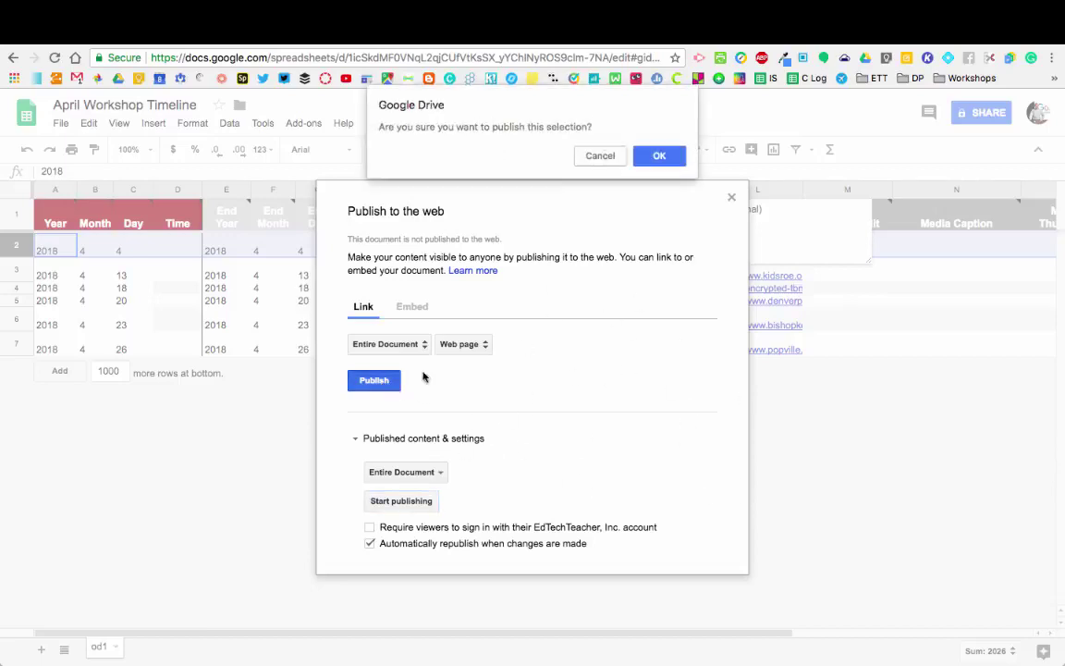
pyautogui.click(656, 158)
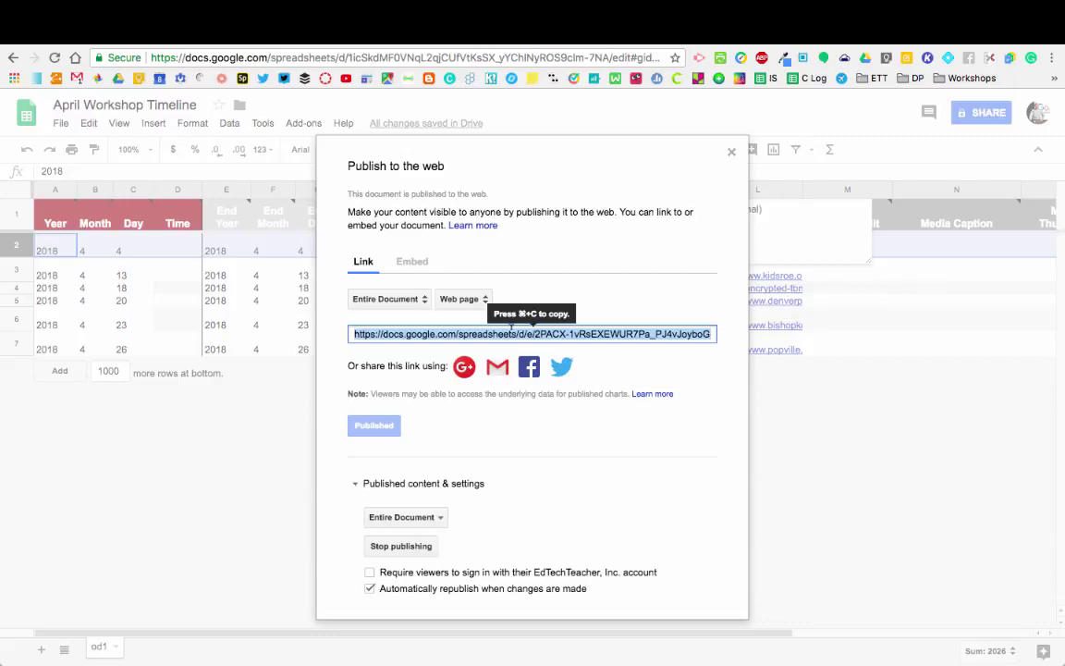
# - Copy the published document's web link and close the Publish to the web settings
pyautogui.press('super+c')
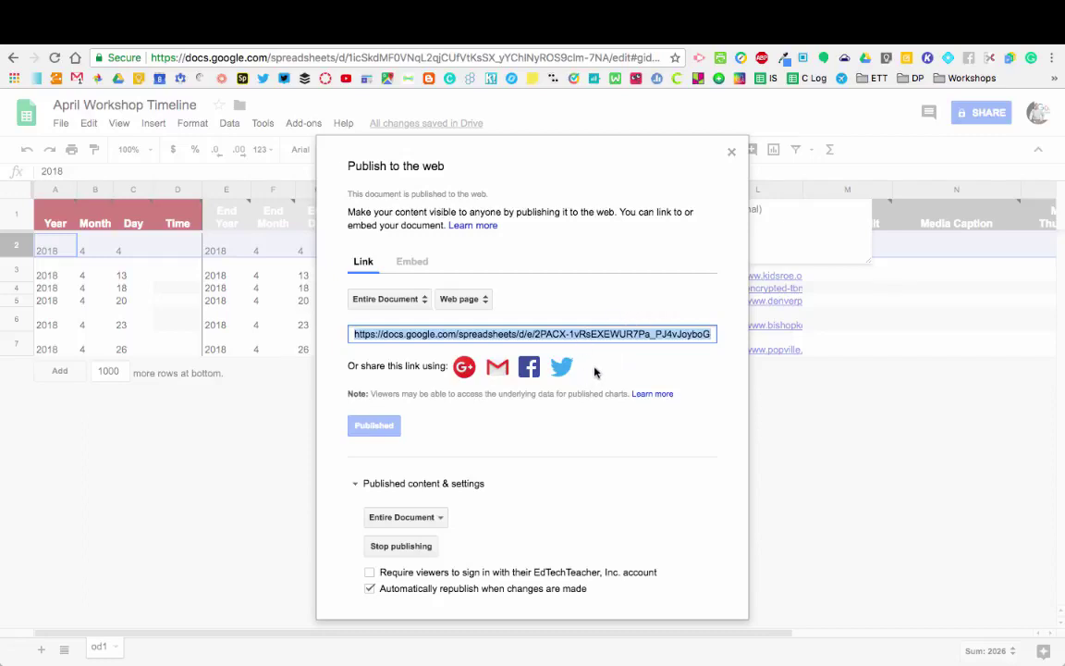
pyautogui.click(599, 334)
pyautogui.click(730, 154)
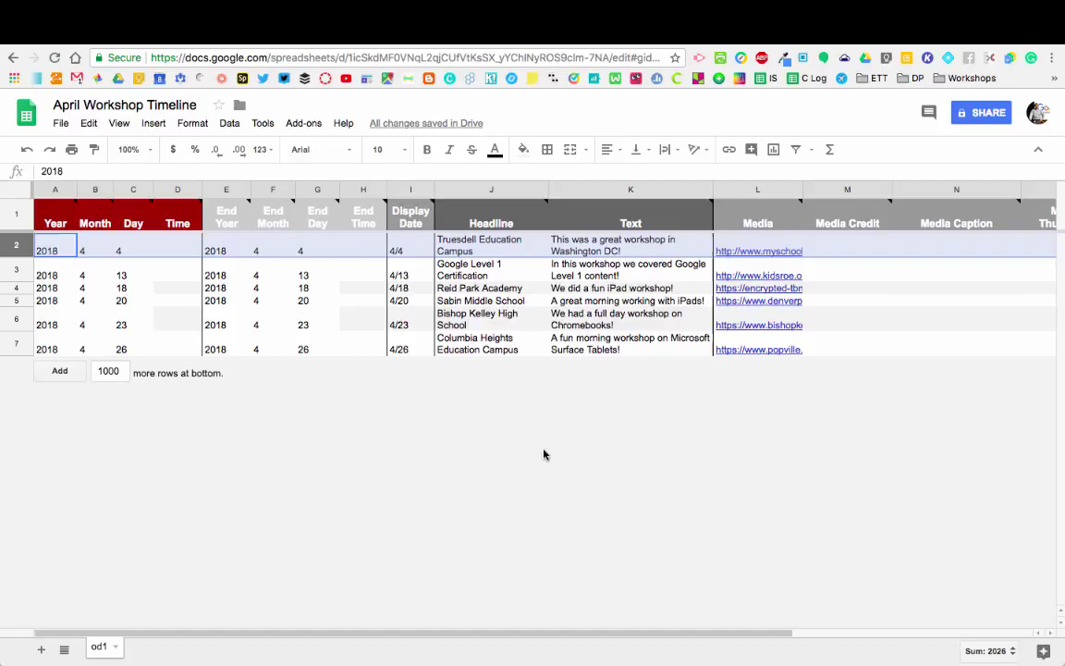
# - Copy the spreadsheet's address-bar URL, switch to the TimelineJS page and enter it as the Google Spreadsheet URL in step 3
pyautogui.click(403, 57)
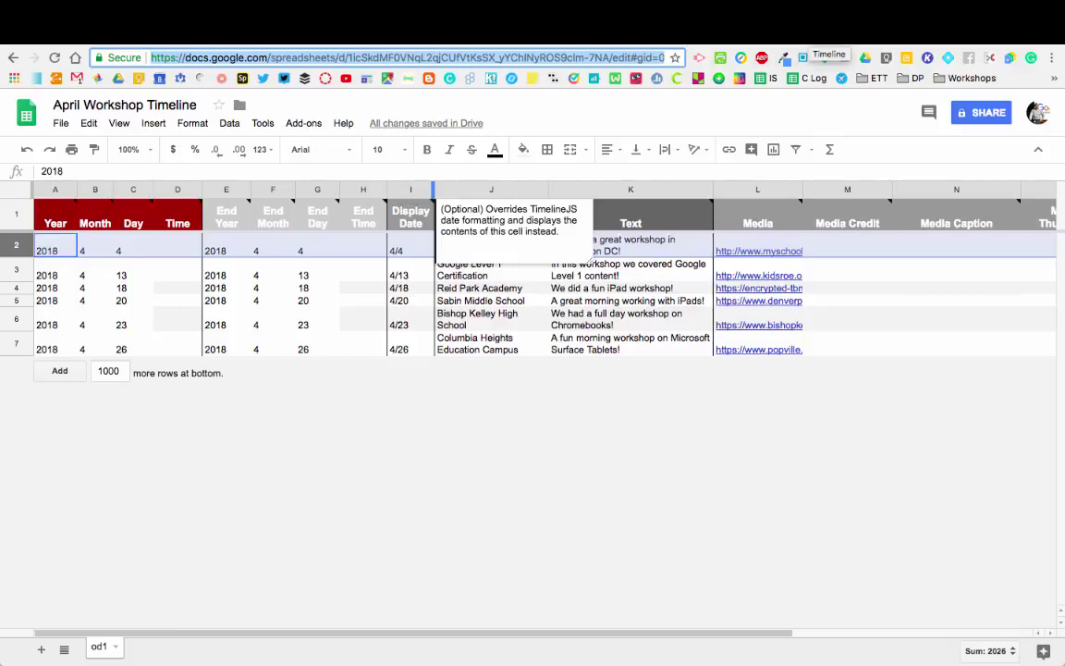
pyautogui.hotkey('ctrl', 'Tab')
pyautogui.scroll(-5, 884, 495)
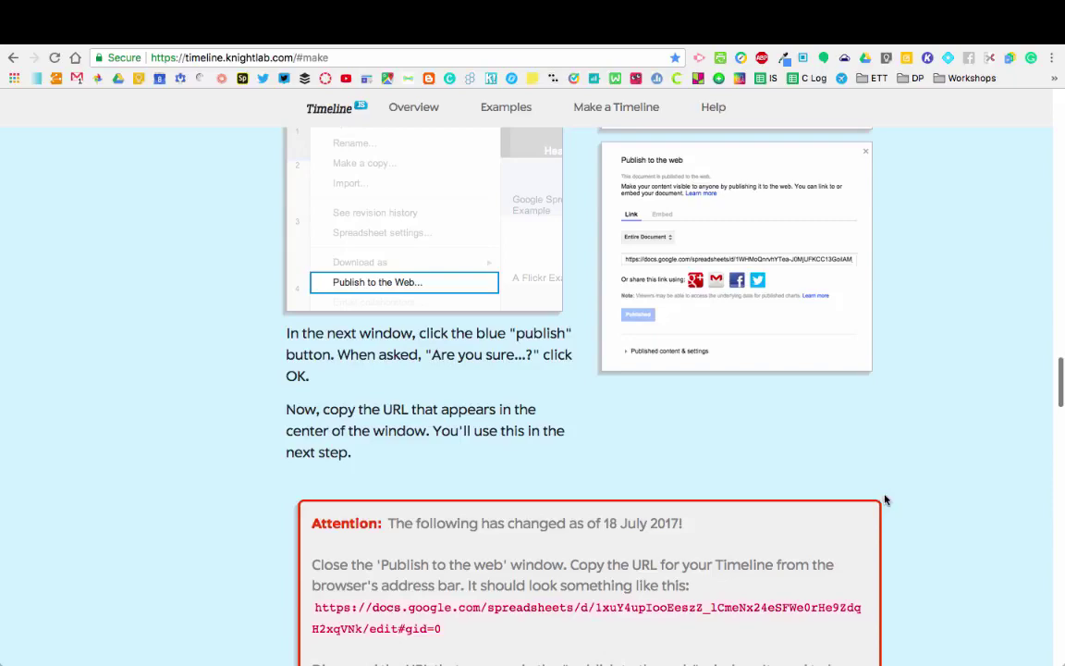
pyautogui.scroll(-6, 890, 521)
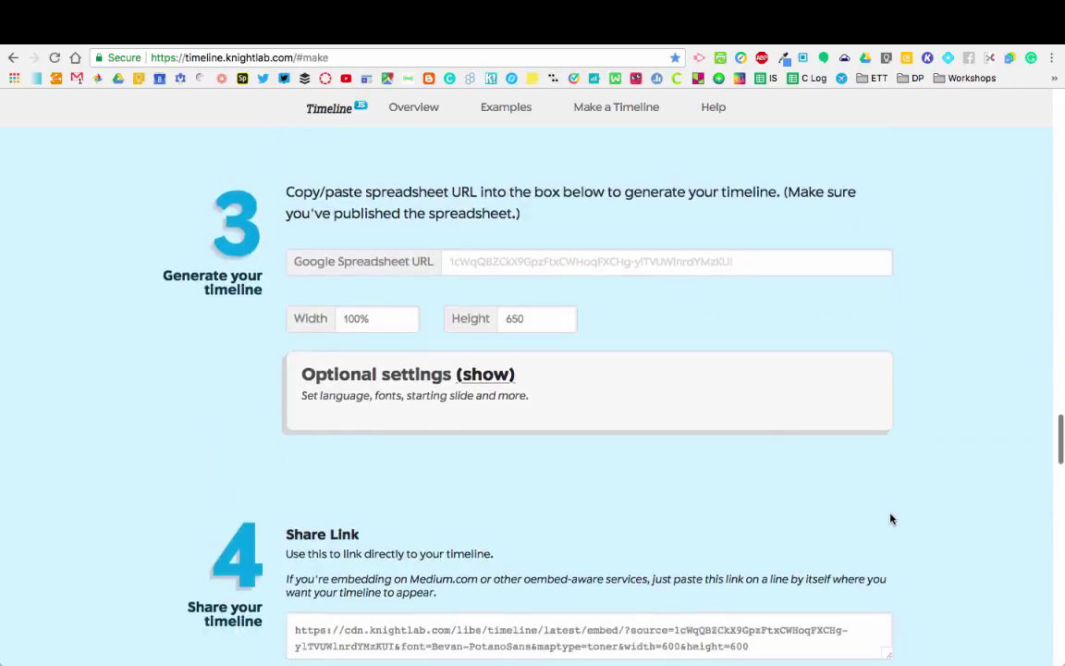
pyautogui.click(499, 258)
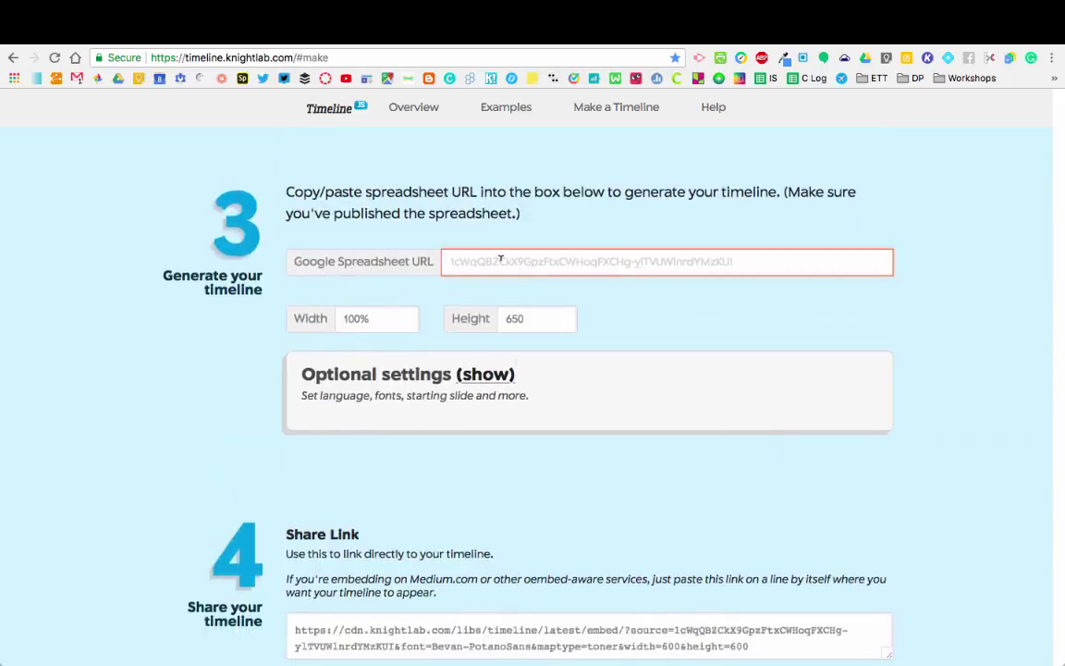
pyautogui.press('super+v')
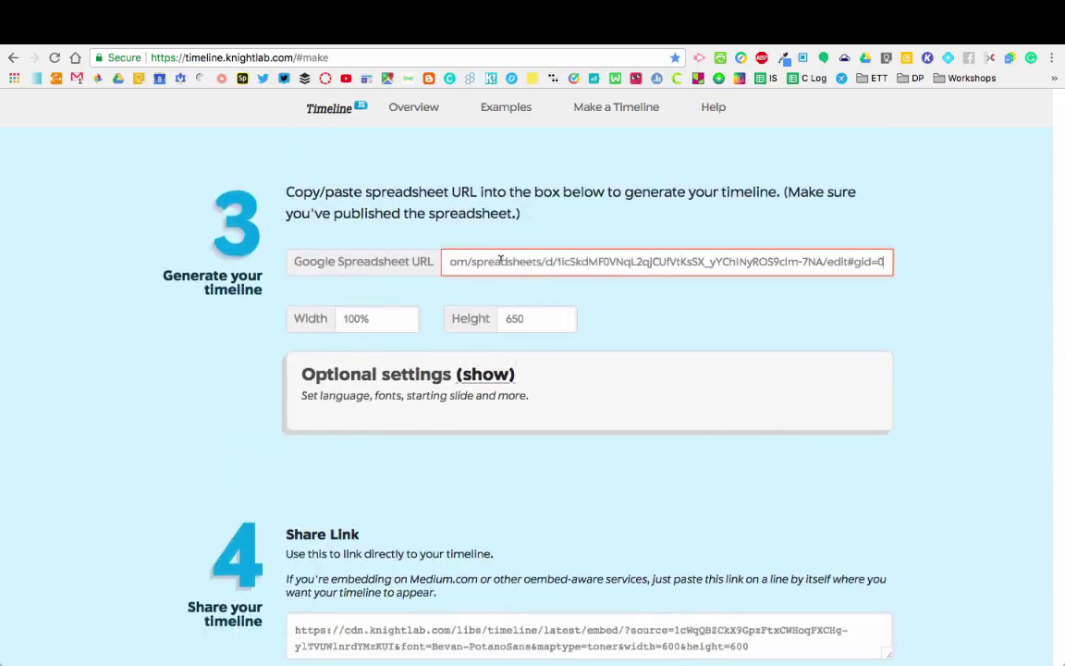
pyautogui.click(681, 339)
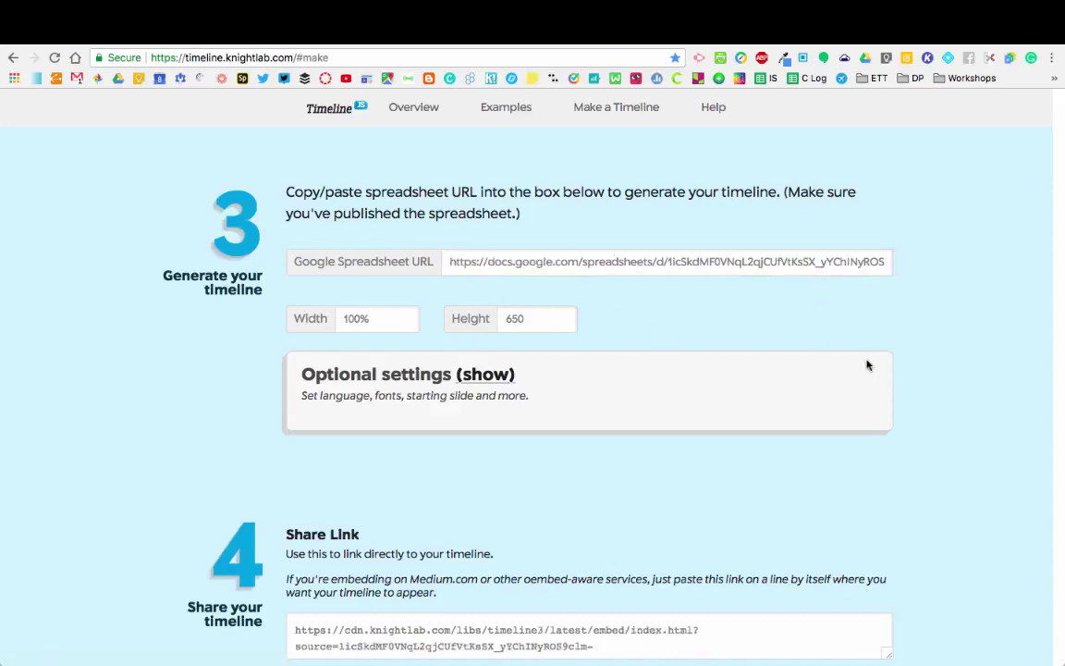
# - Copy the full Share Link from step 4 of the TimelineJS page and open it in a new browser tab
pyautogui.scroll(-3, 960, 420)
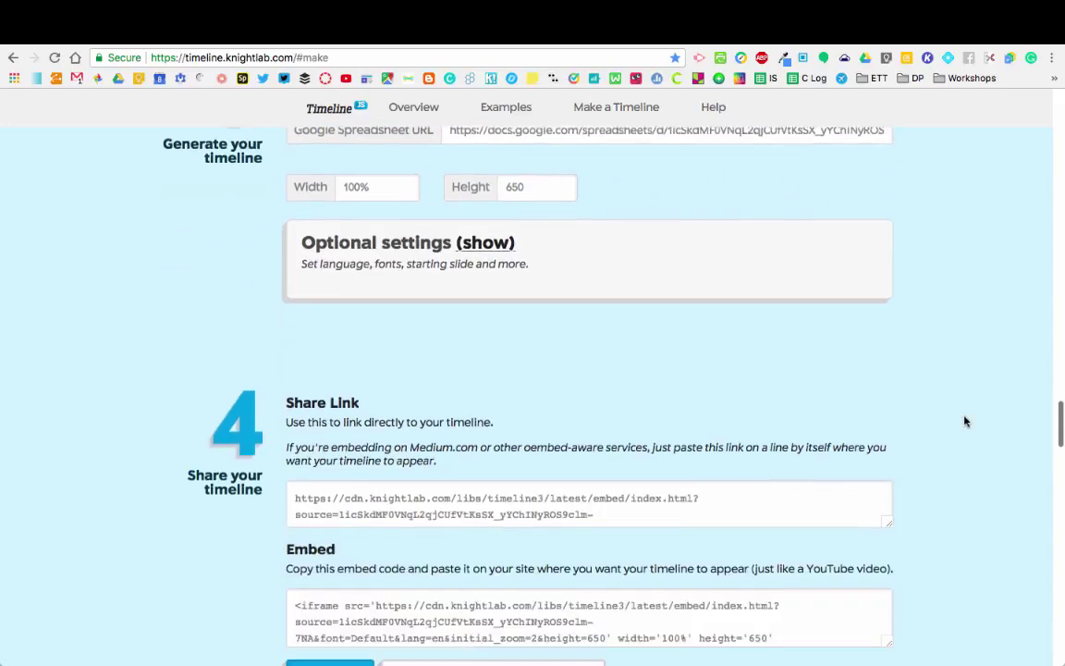
pyautogui.scroll(-2, 975, 426)
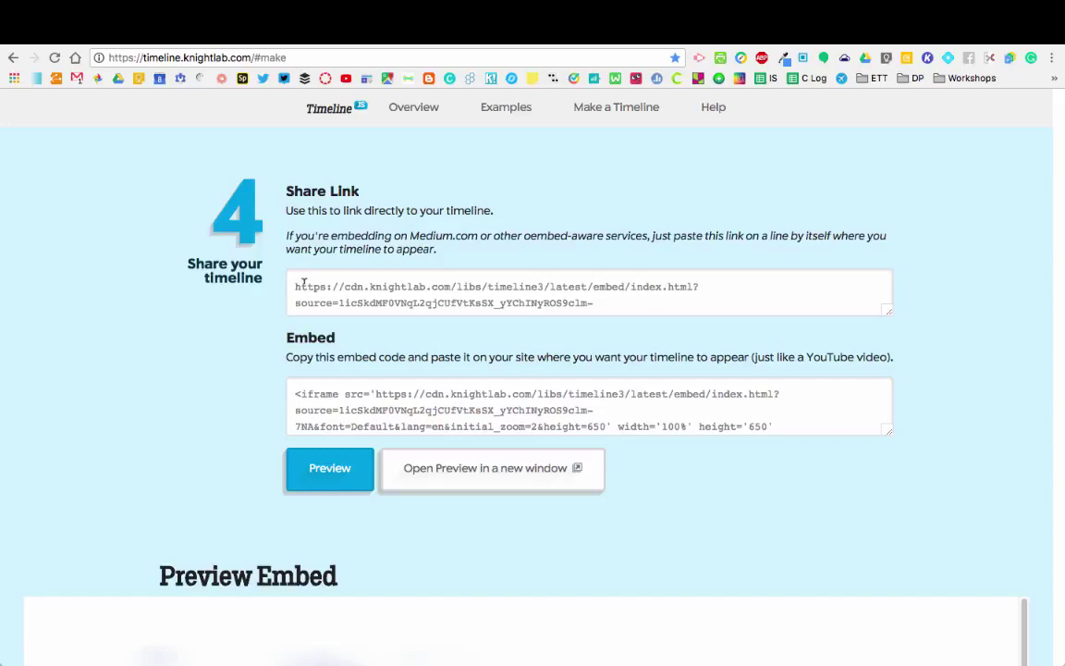
pyautogui.moveTo(295, 286); pyautogui.dragTo(635, 300)
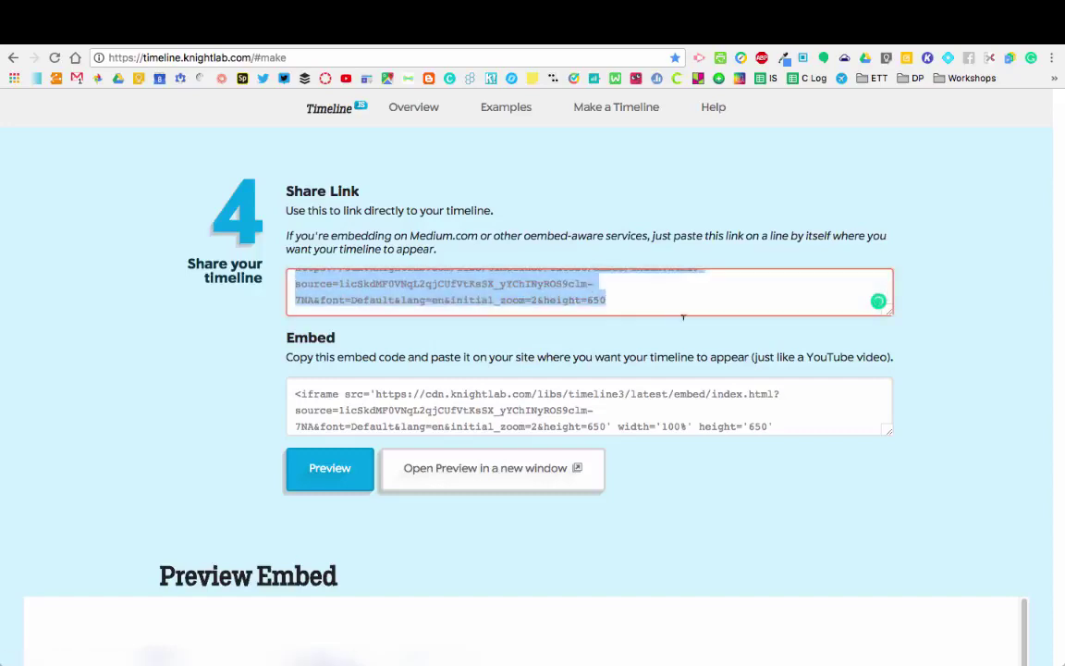
pyautogui.scroll(-2, 805, 384)
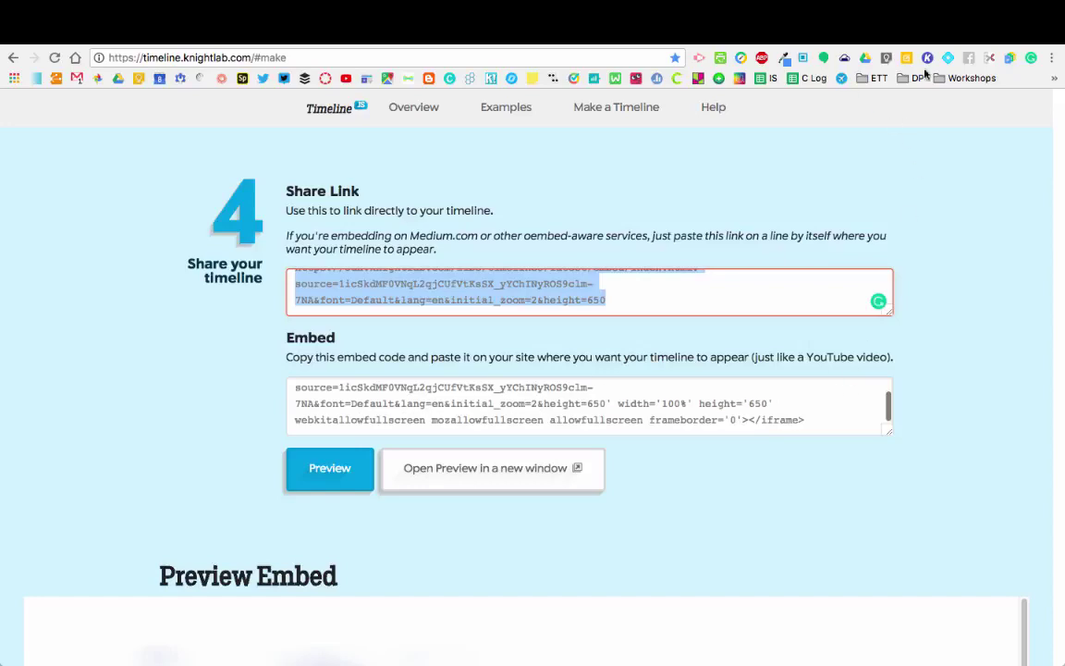
pyautogui.hotkey('ctrl', 't')
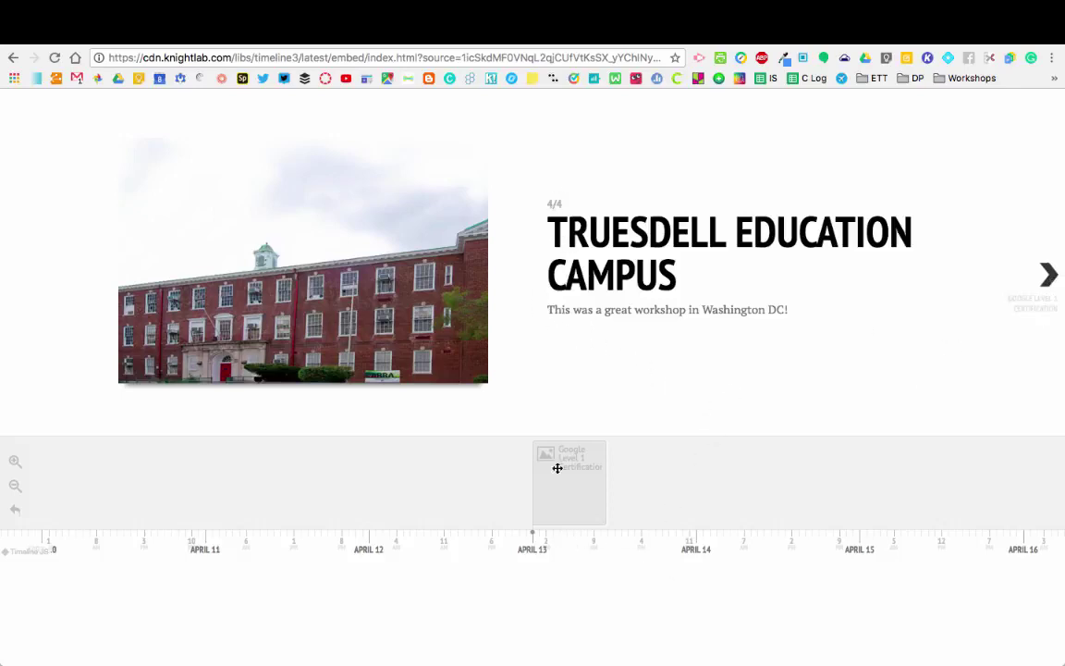
# - Advance through the timeline slides from Truesdell Education Campus to Bishop Kelley High School
pyautogui.click(1048, 276)
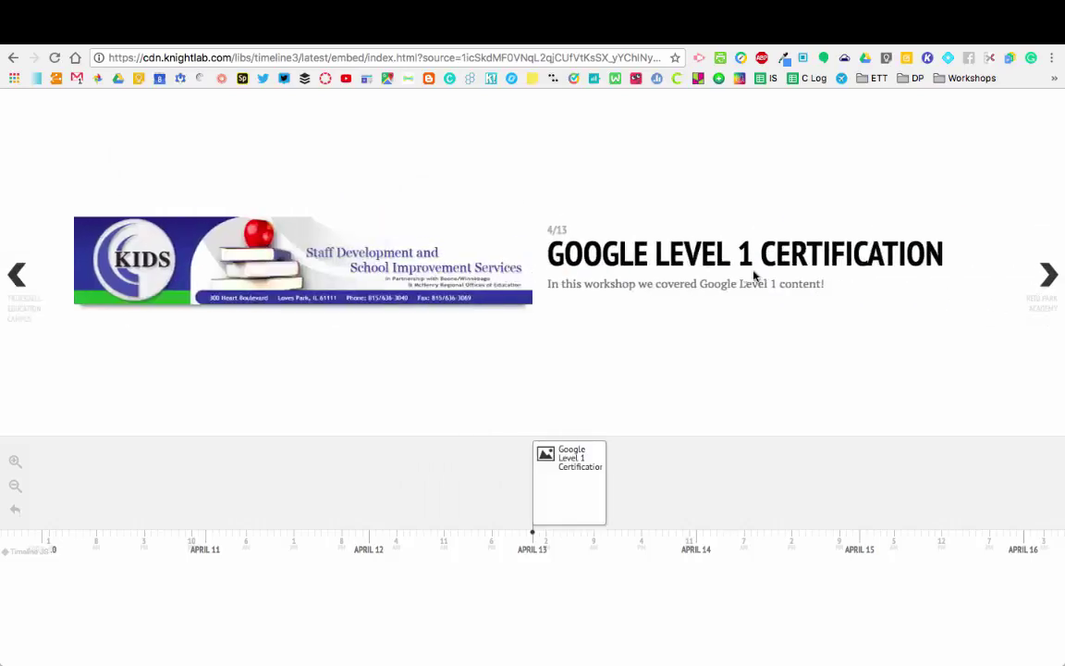
pyautogui.click(1049, 290)
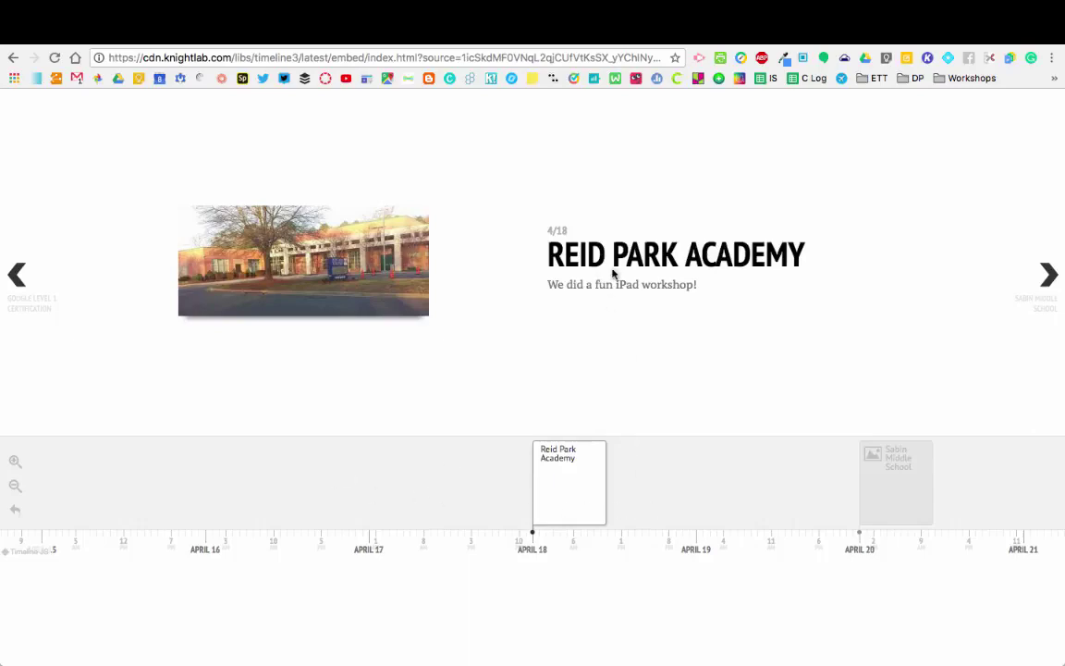
pyautogui.click(1049, 275)
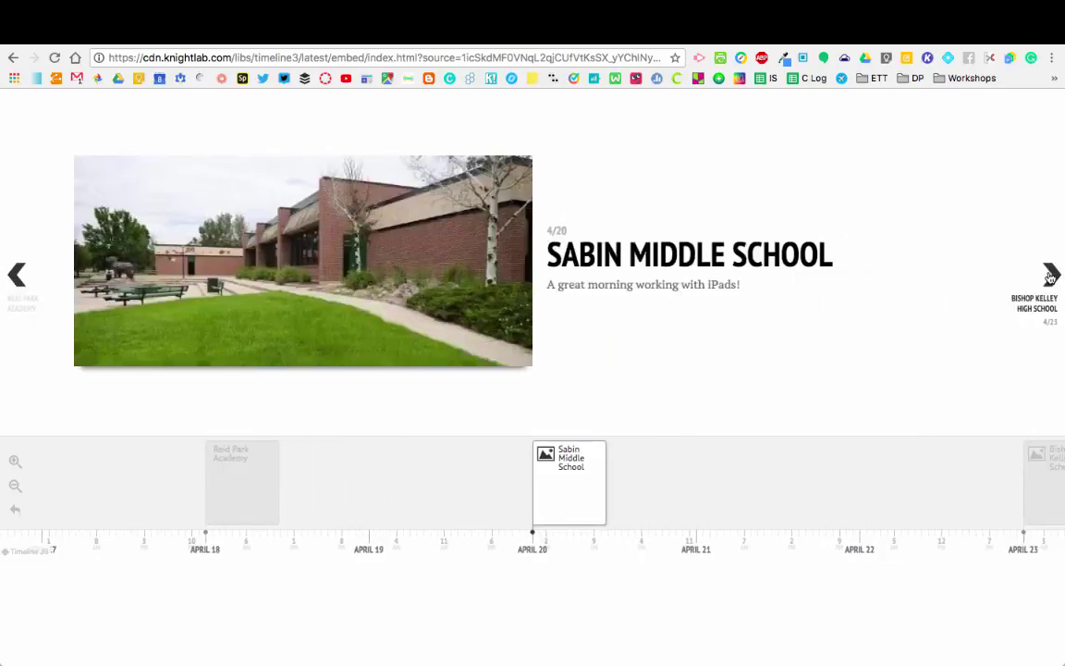
pyautogui.click(1050, 276)
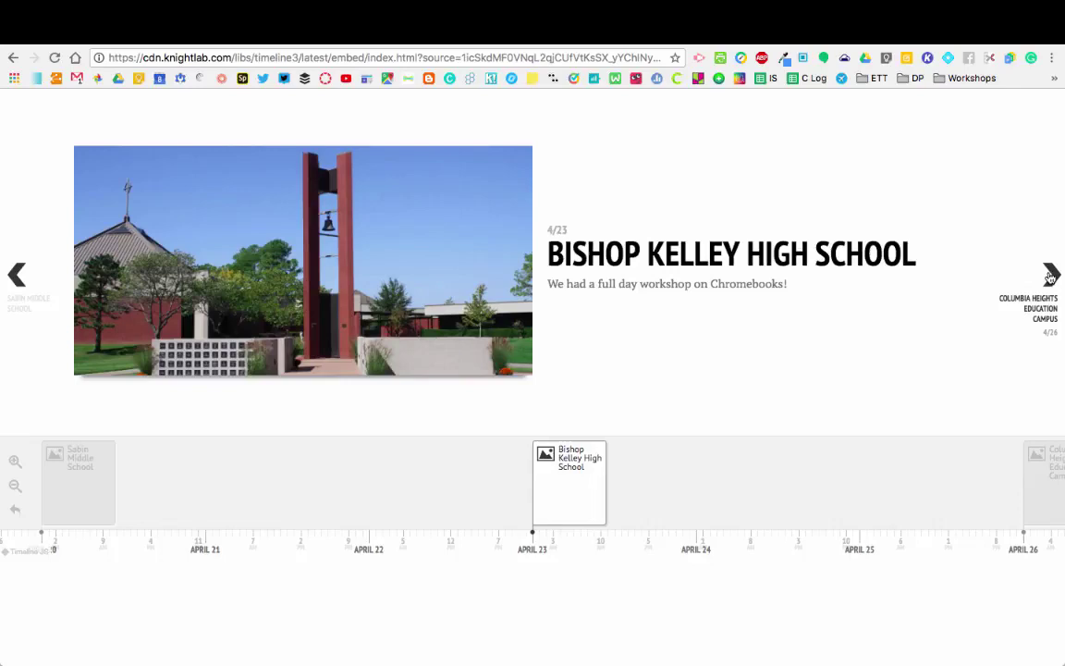
# - Zoom the timeline out and back in, and pan along the dates to open the Sabin Middle School and Google Level 1 Certification events
pyautogui.click(18, 490)
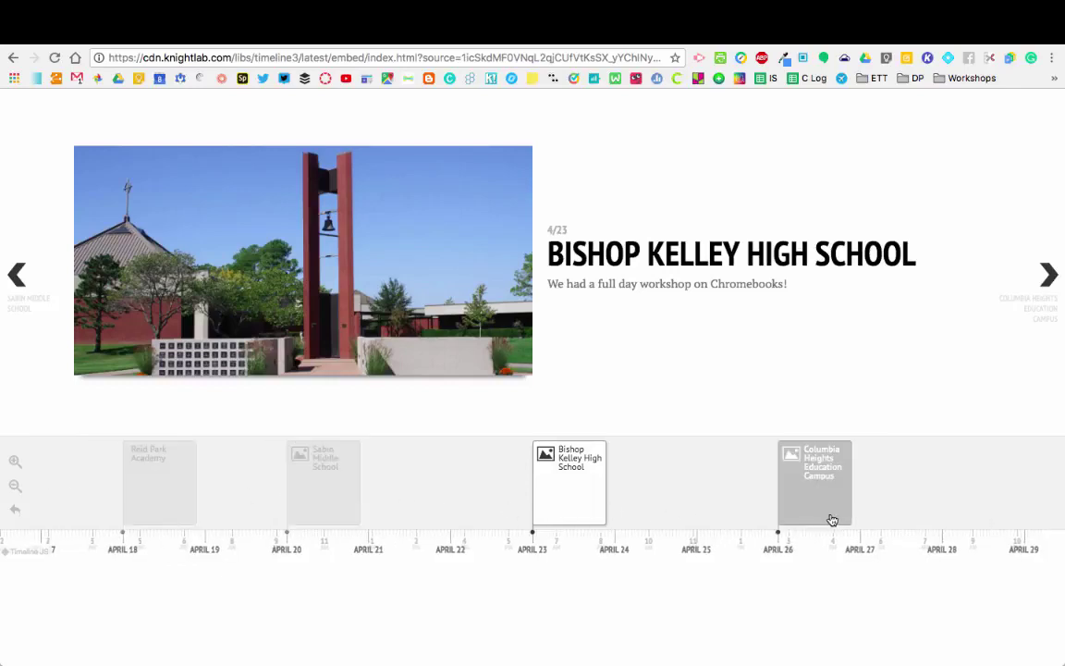
pyautogui.click(25, 470)
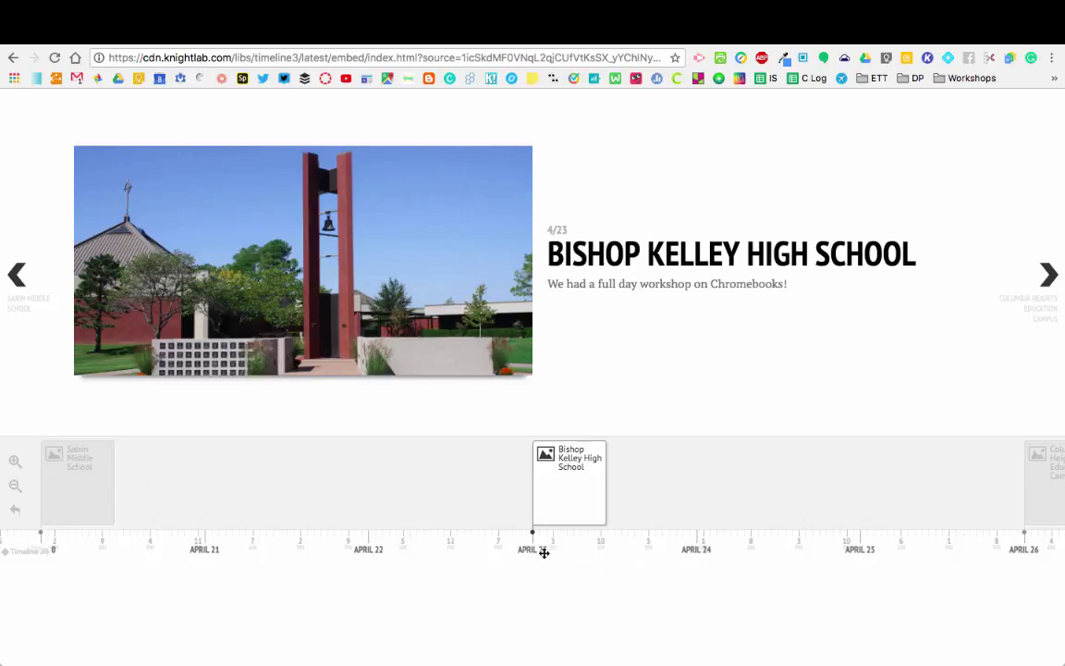
pyautogui.moveTo(766, 543); pyautogui.dragTo(815, 532)
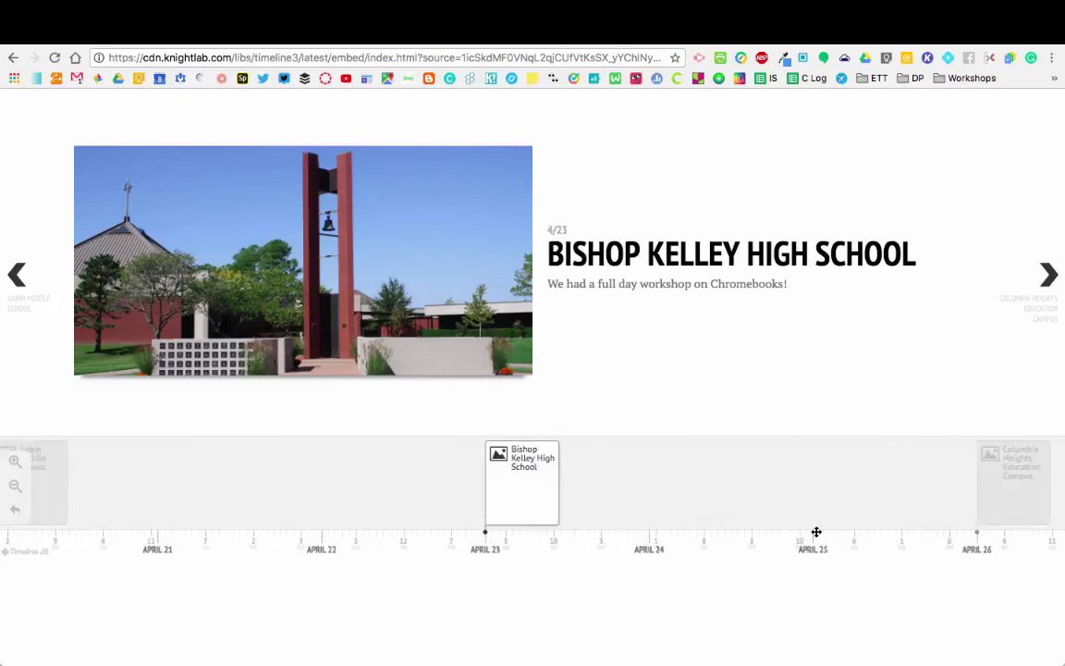
pyautogui.click(149, 495)
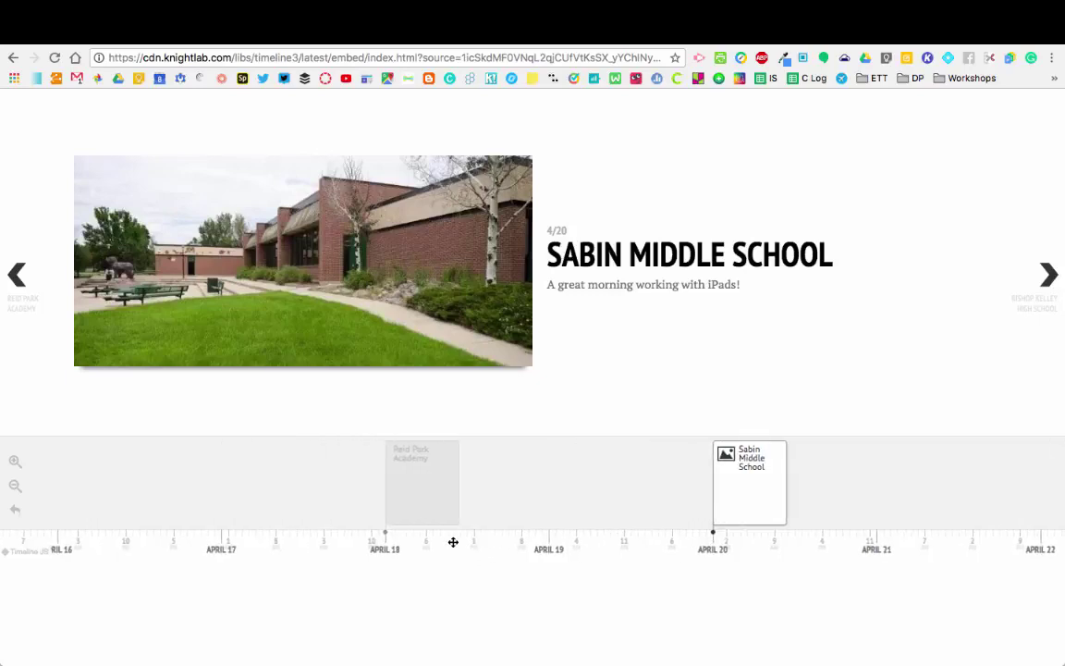
pyautogui.moveTo(161, 537); pyautogui.dragTo(659, 546)
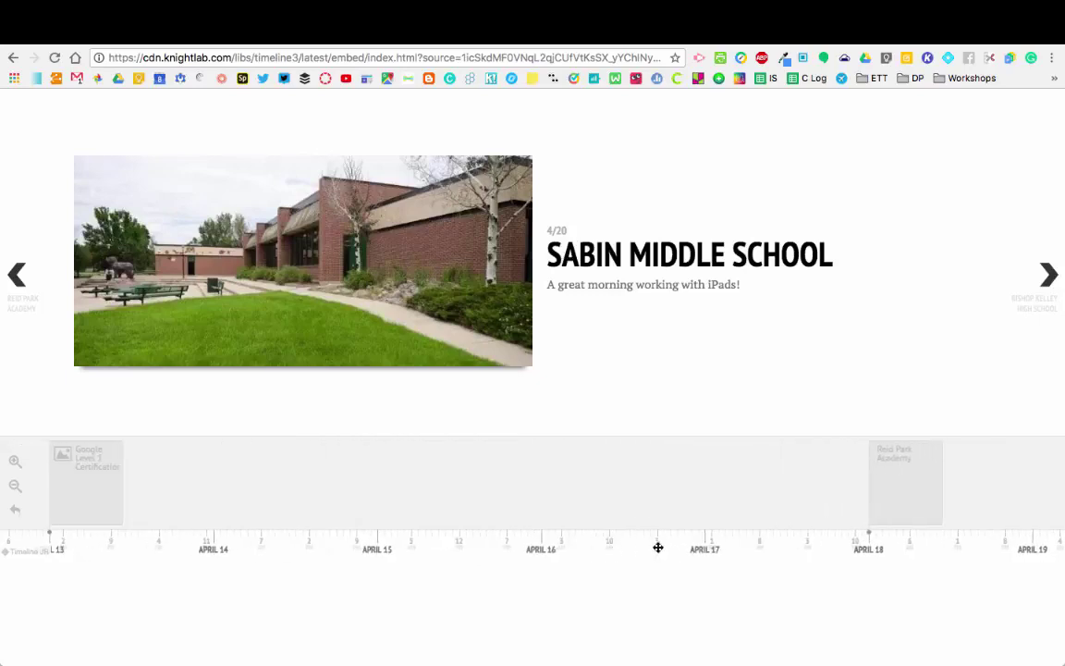
pyautogui.click(296, 500)
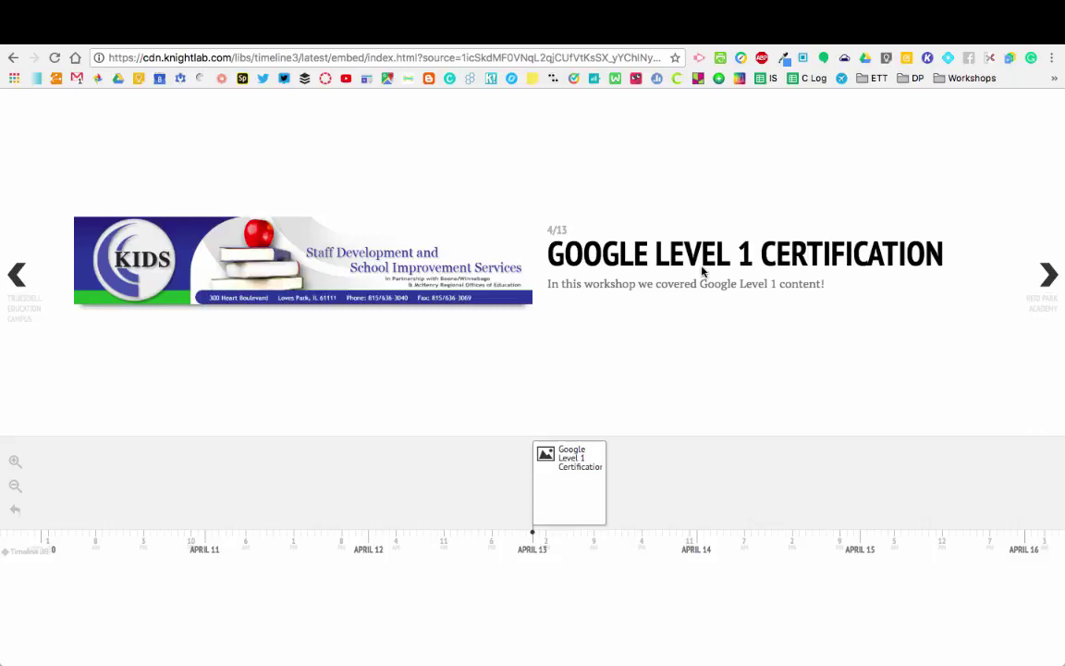
# - Close the finished timeline's tab and return to the sharing section of the TimelineJS page
pyautogui.press('super+w')
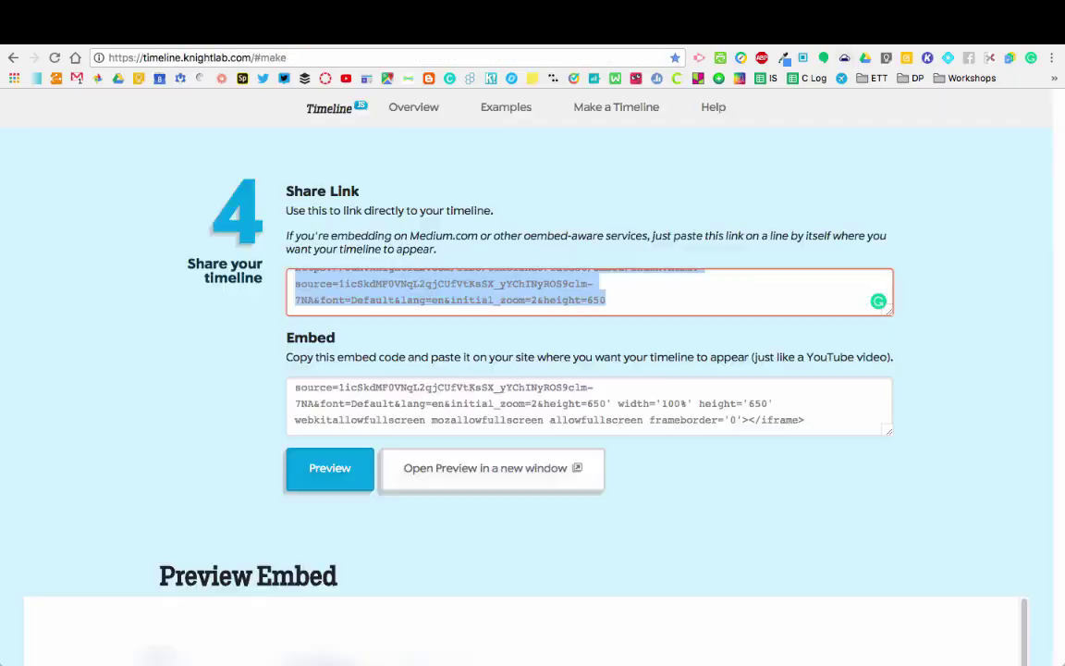
pyautogui.scroll(1, 925, 418)
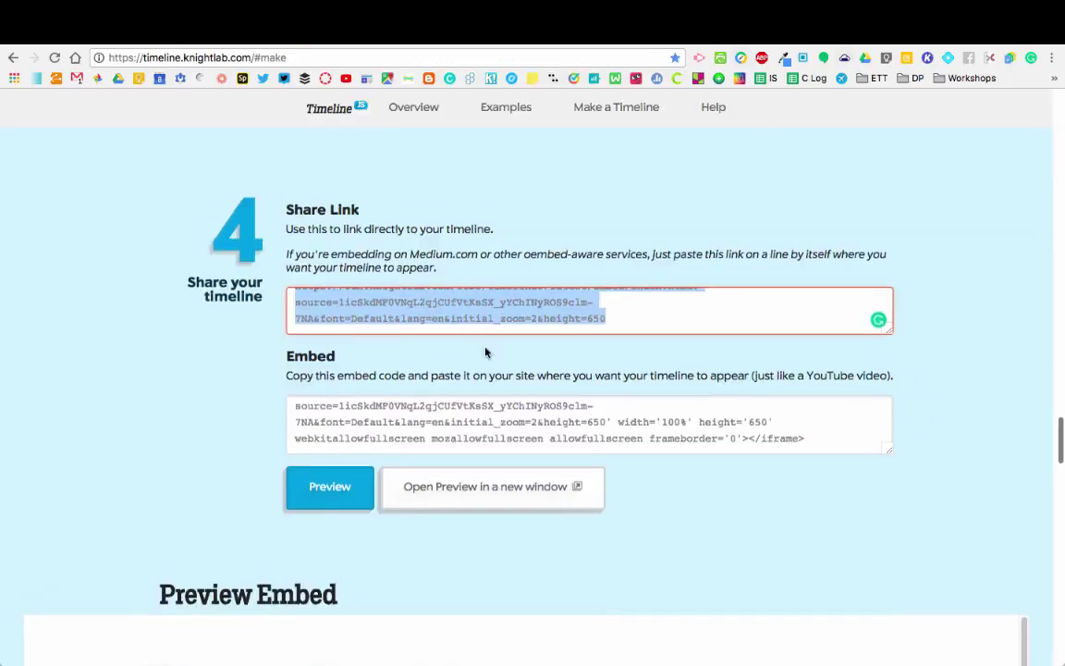